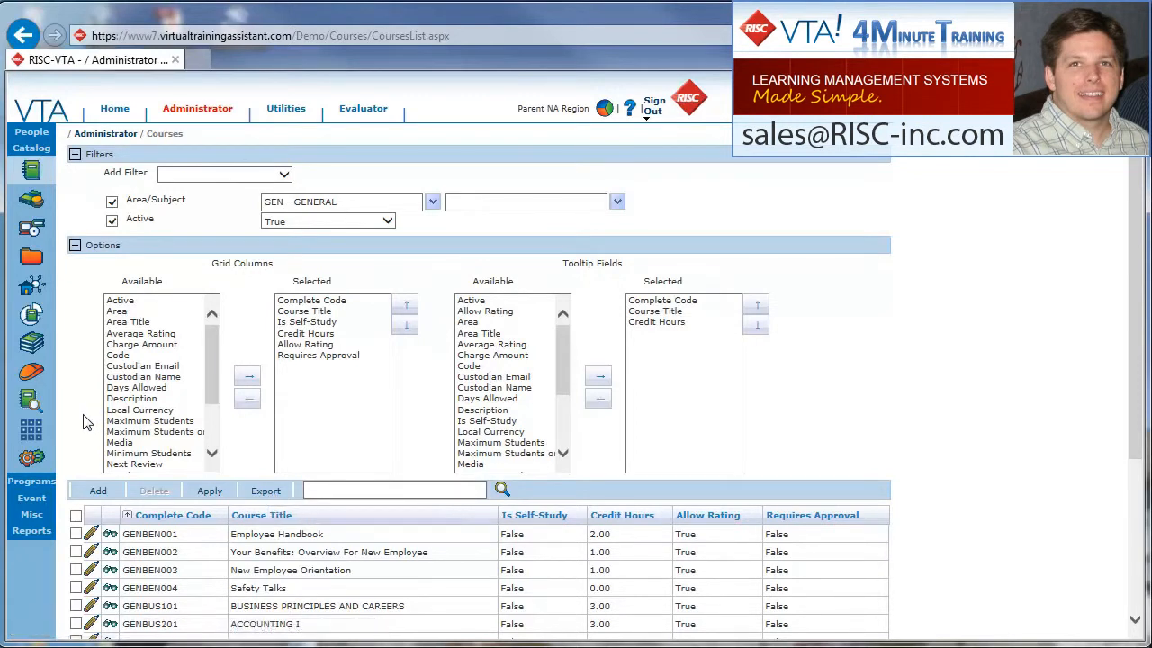
- Open the List Student Requirements Report from the administrator's Requirements reports
click(31, 529)
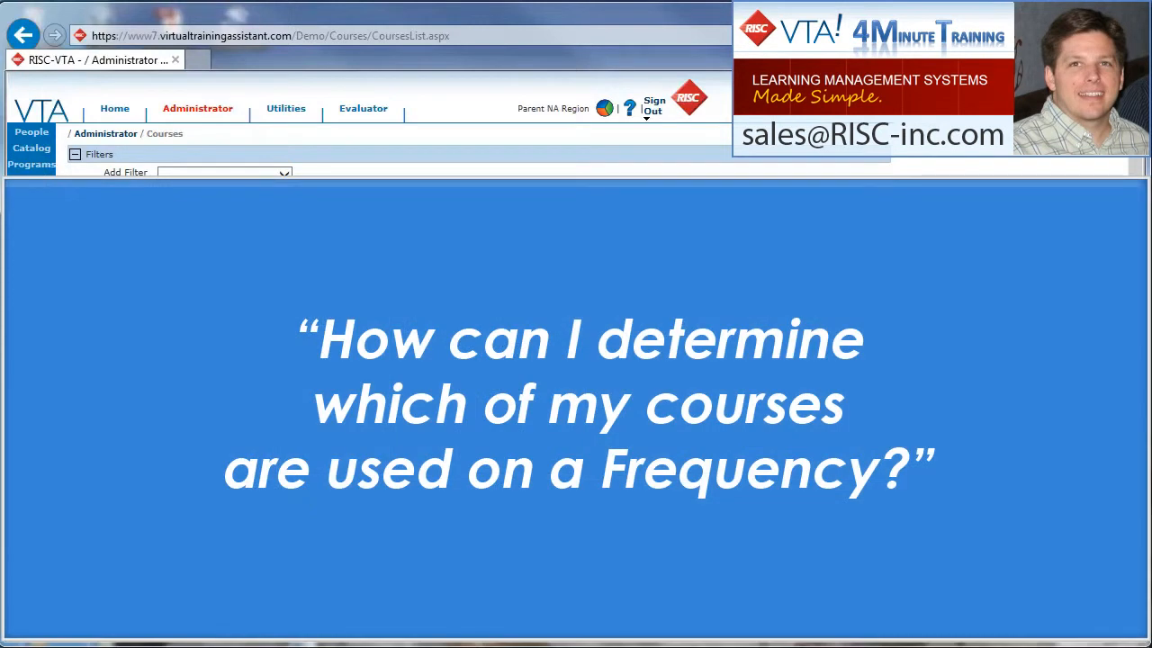
click(27, 333)
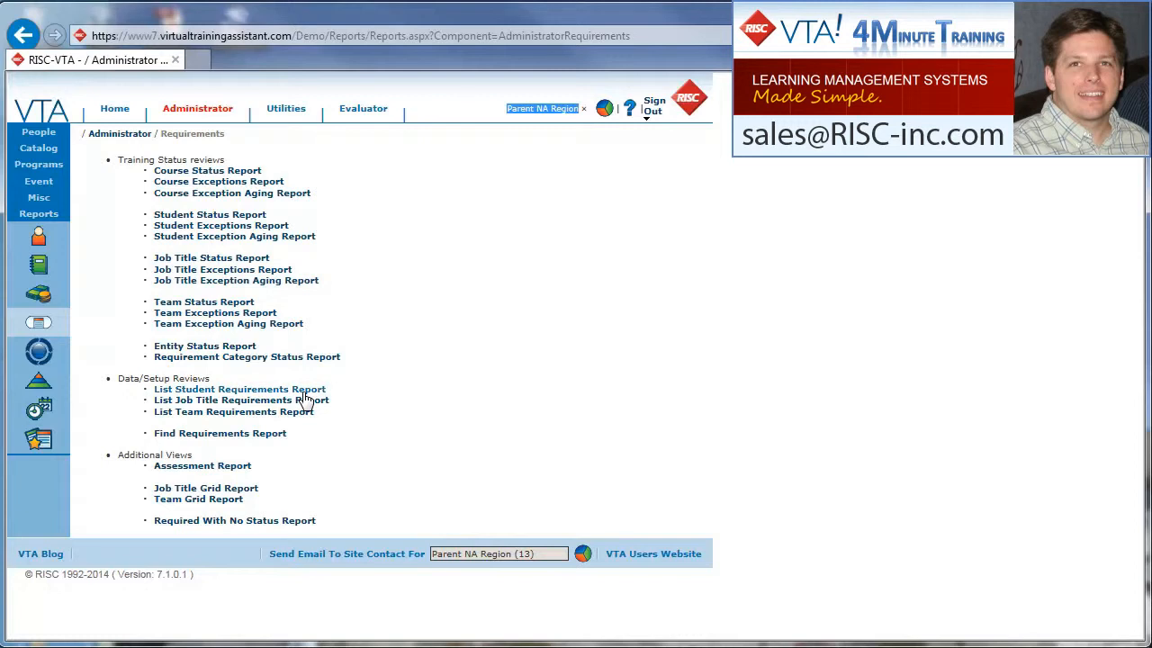
mouse_move(306, 399)
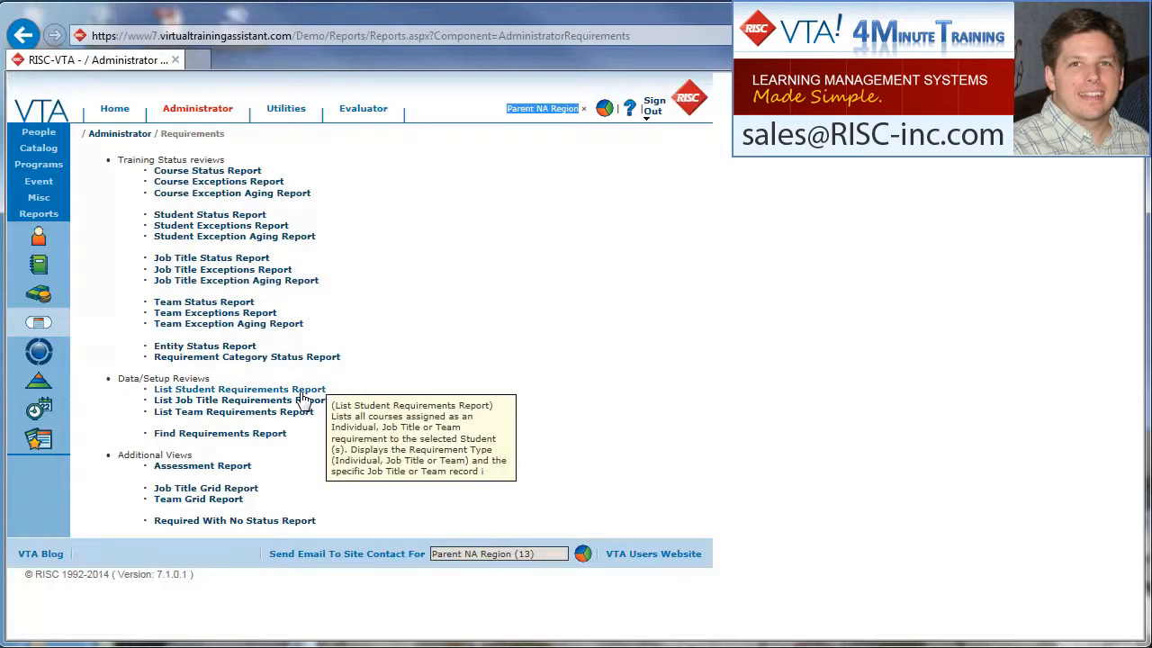
click(302, 395)
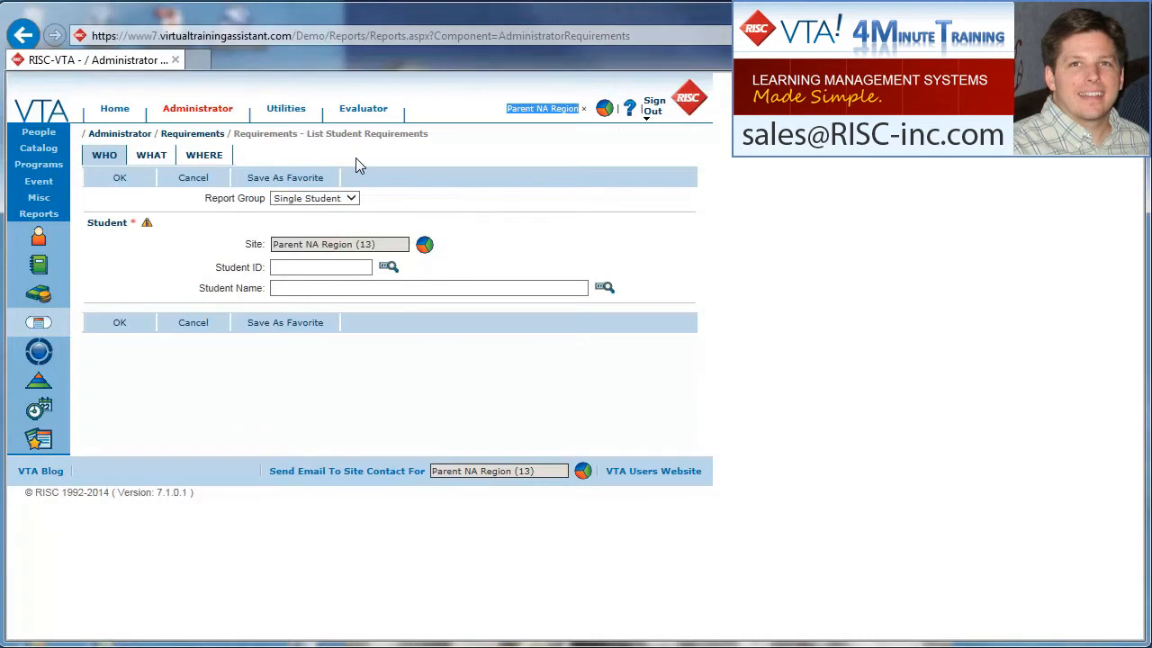
- Set the report group to All Students for the List Student Requirements report
click(351, 200)
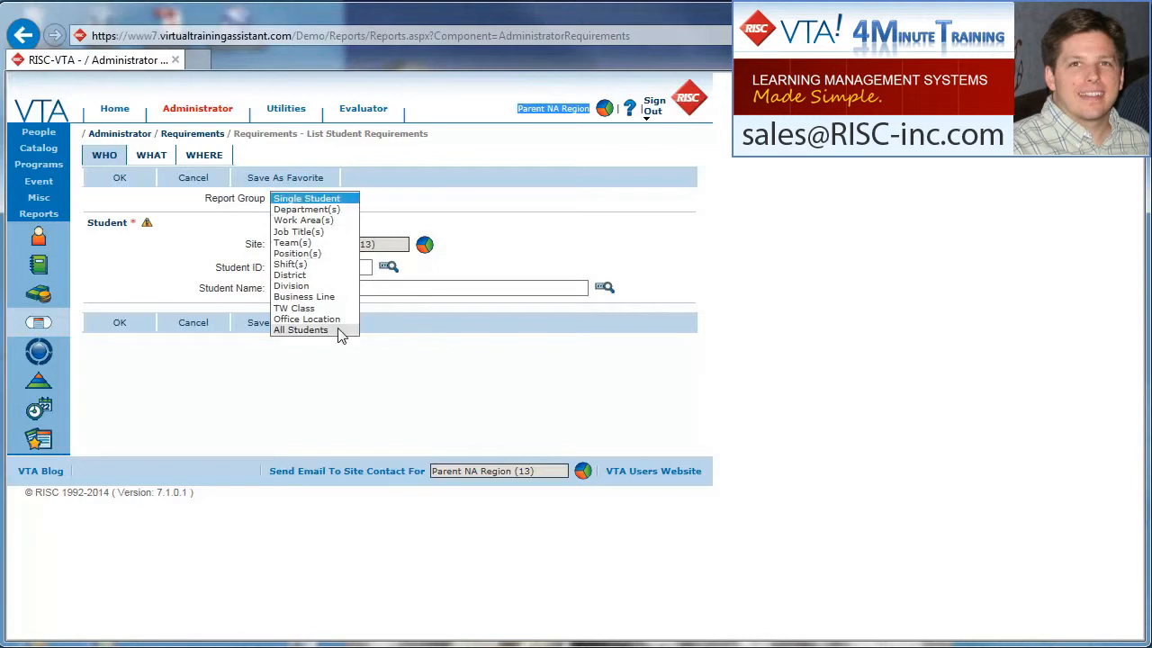
click(305, 329)
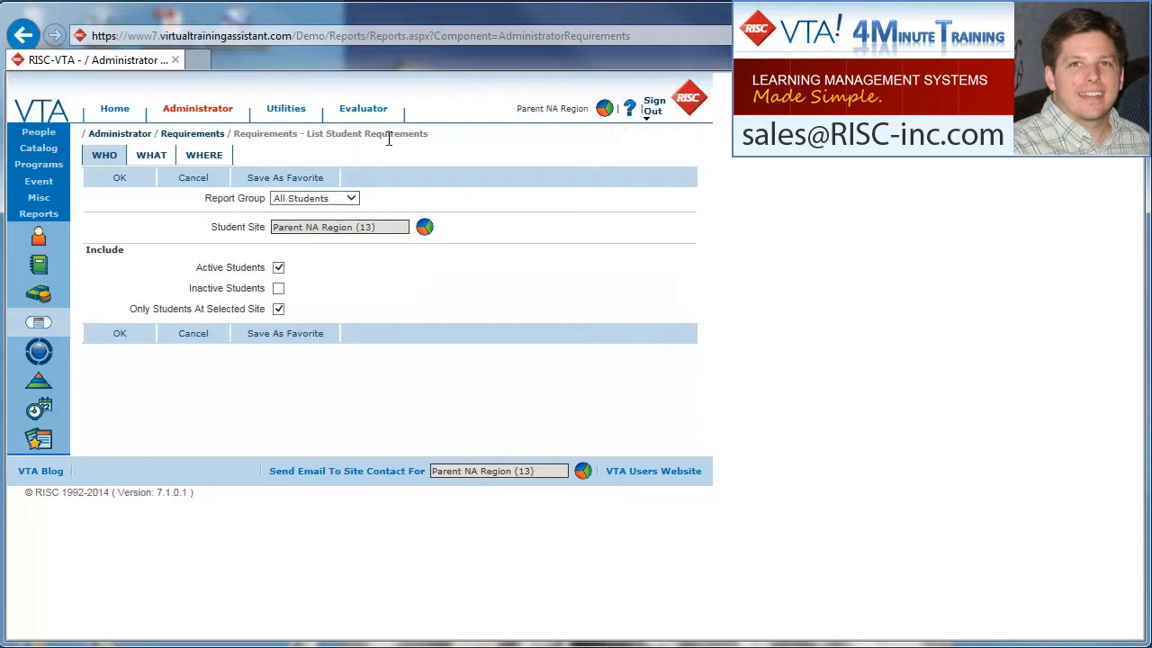
drag(430, 134, 321, 138)
click(312, 154)
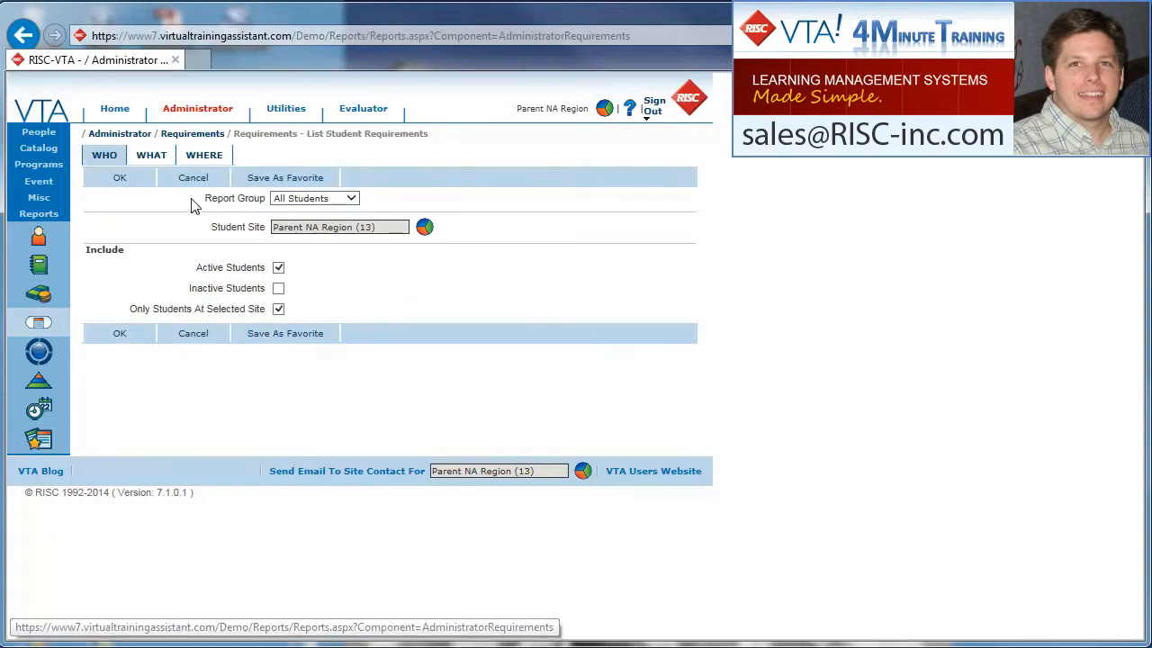
- Set the report's output file type to CSV
click(215, 160)
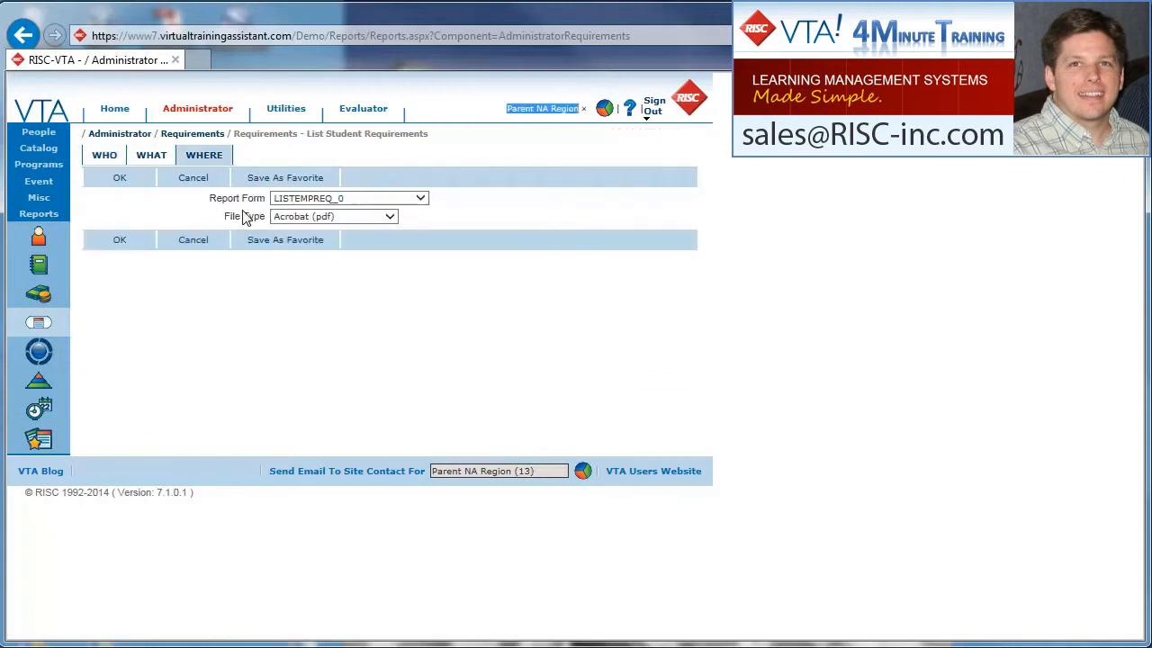
click(290, 217)
click(297, 228)
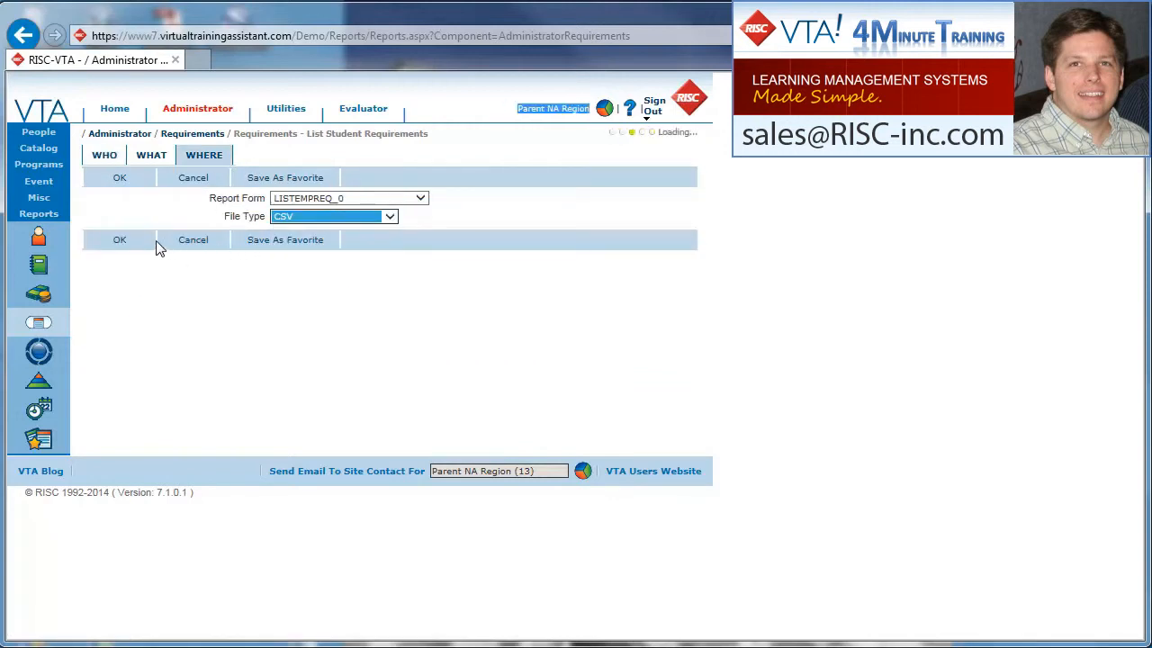
- Generate the requirements report and open the downloaded CSV file in a maximized Excel window
click(120, 242)
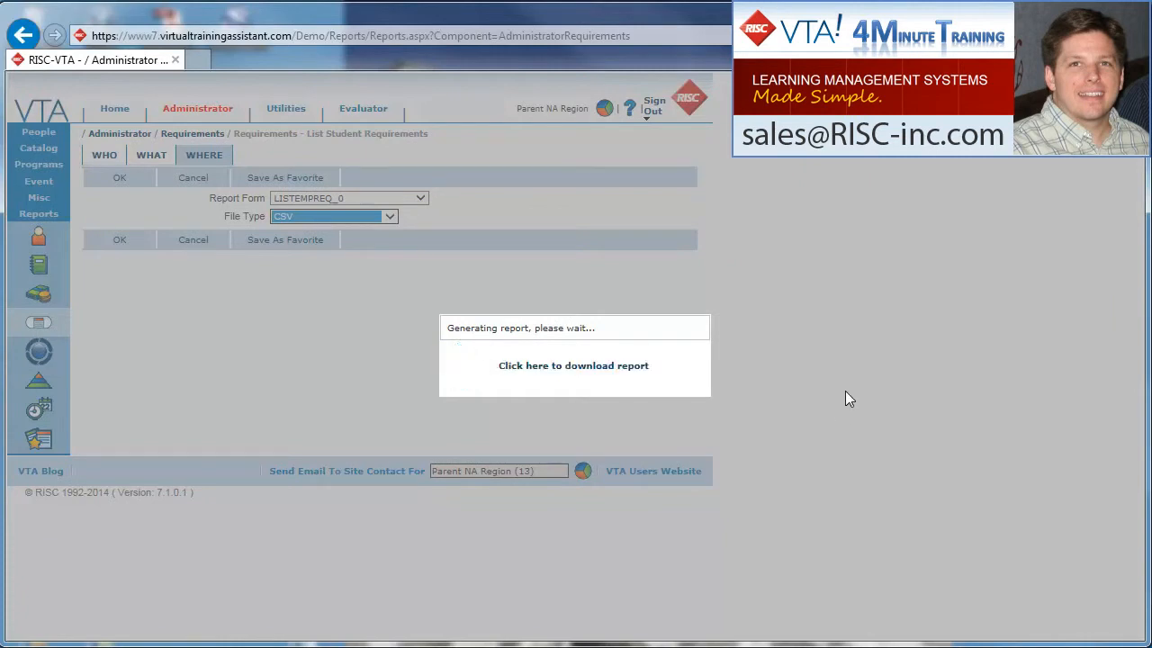
click(607, 369)
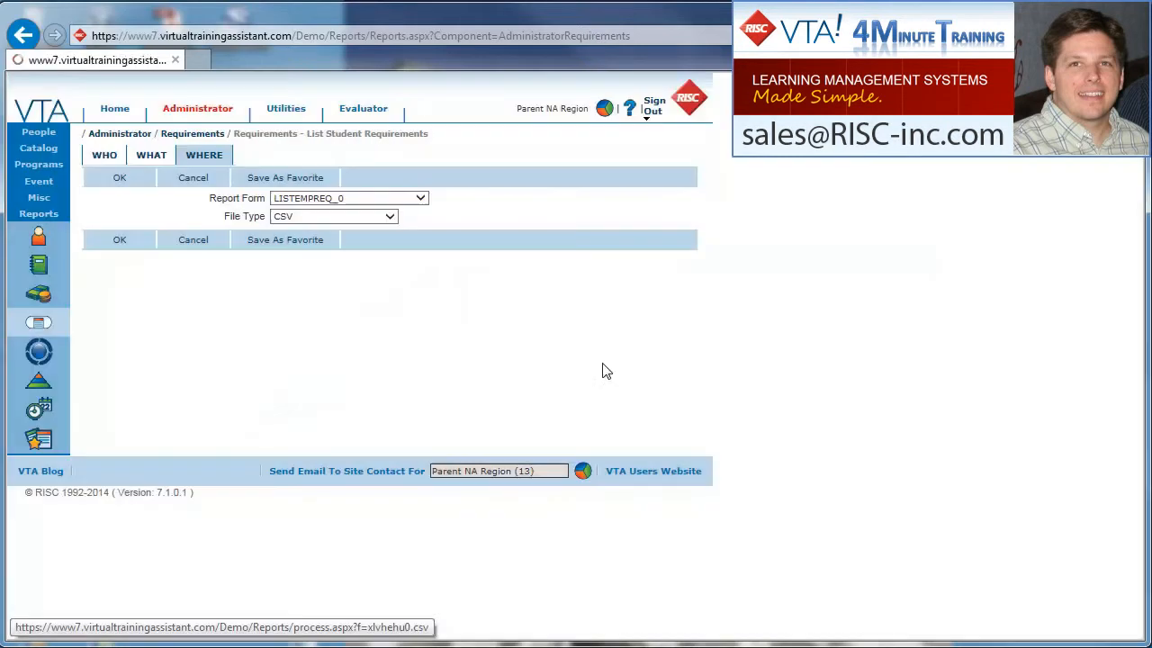
click(792, 620)
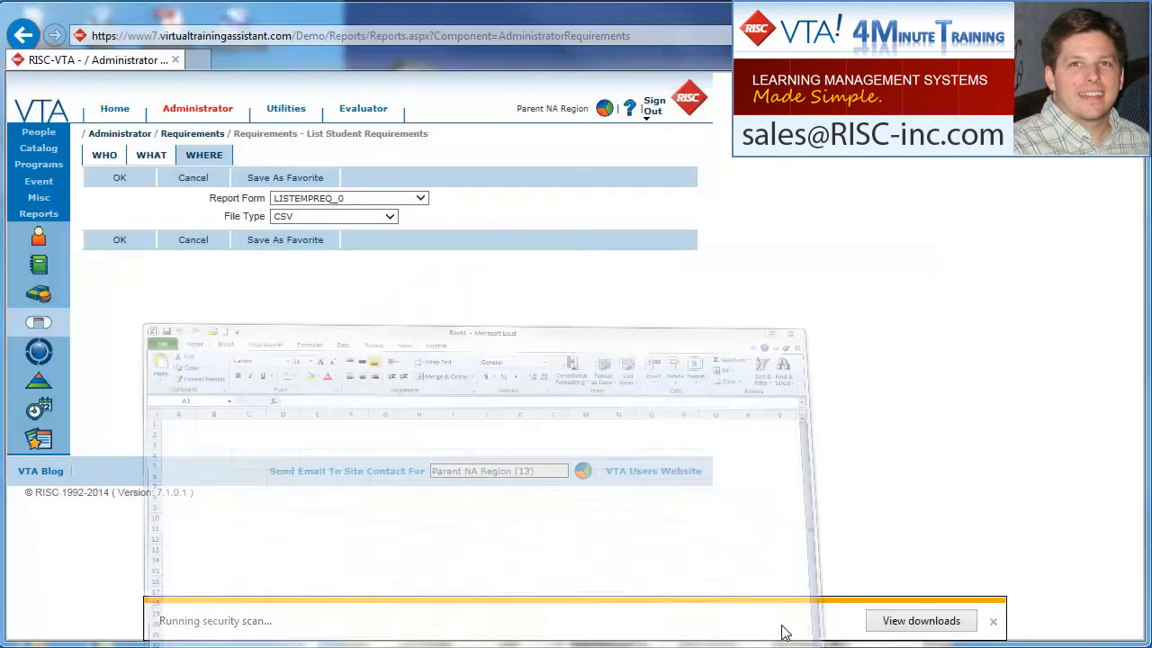
double_click(338, 243)
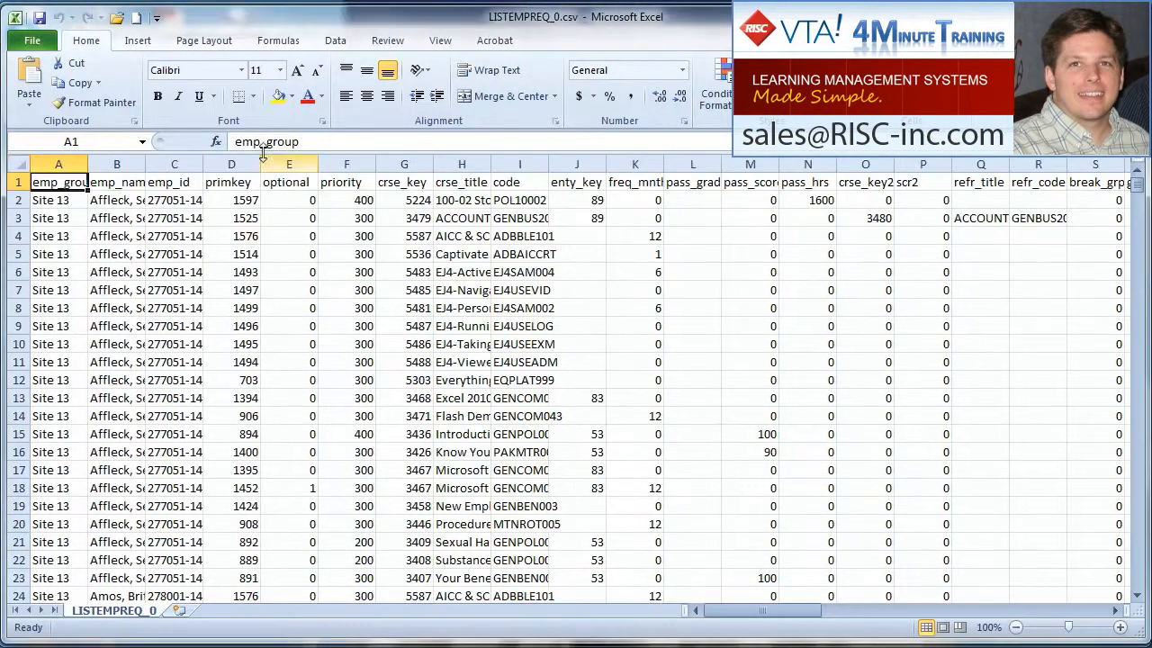
- Save the report in the _Pivots folder as an Excel Workbook named Reqs.xlsx
click(31, 40)
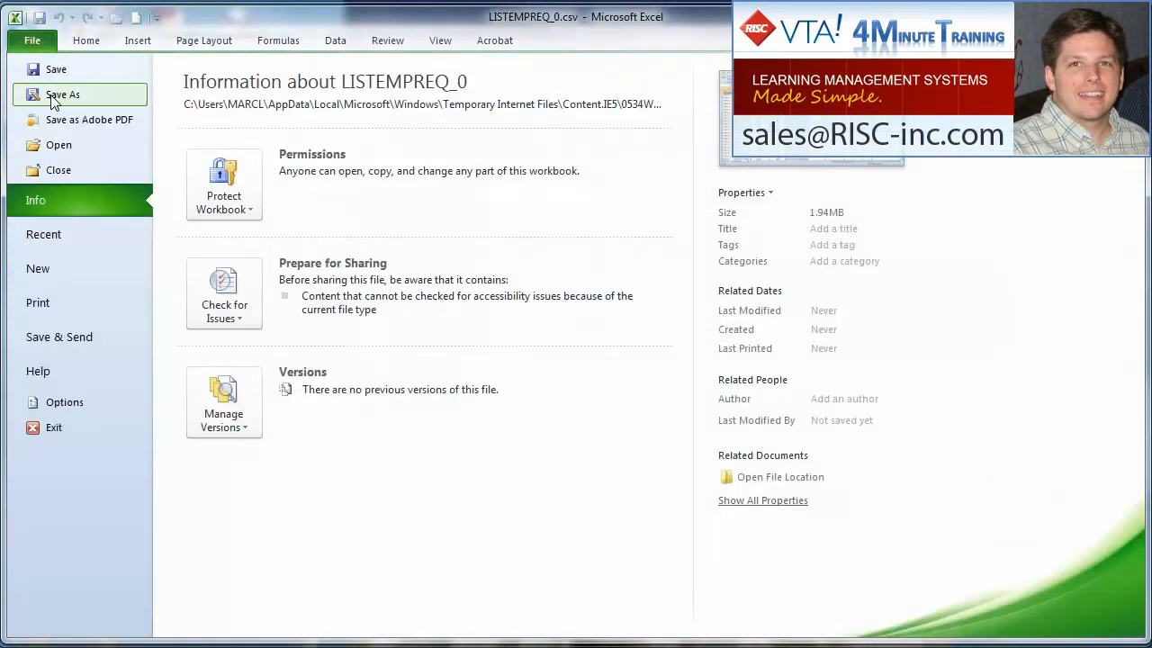
key(Escape)
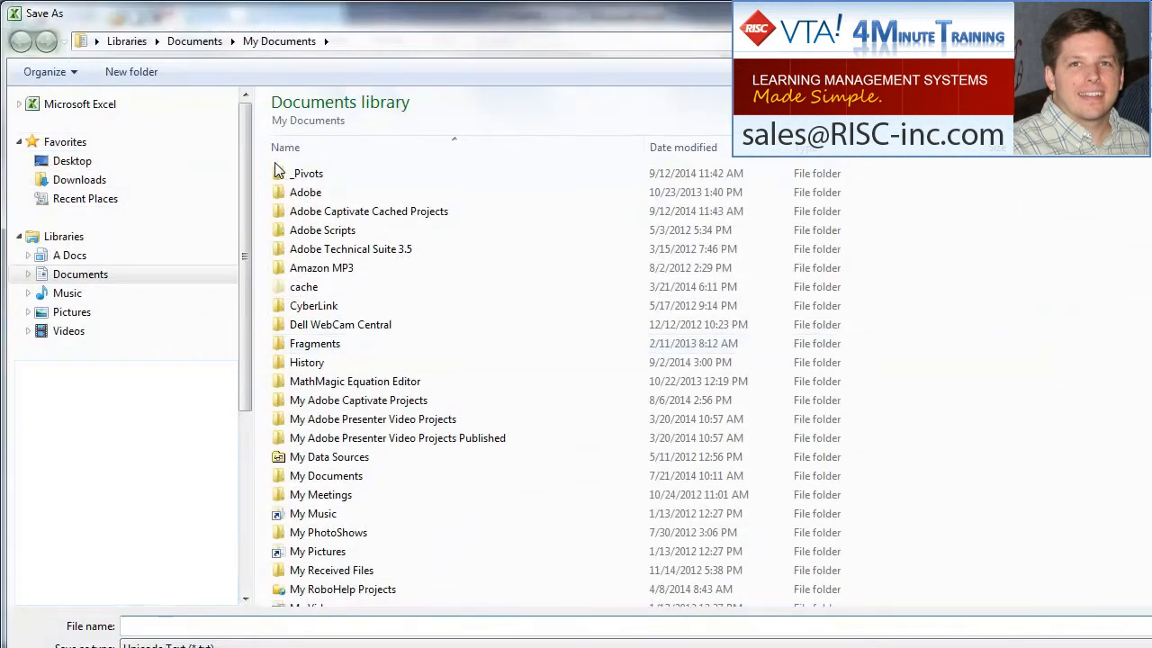
double_click(308, 172)
click(184, 626)
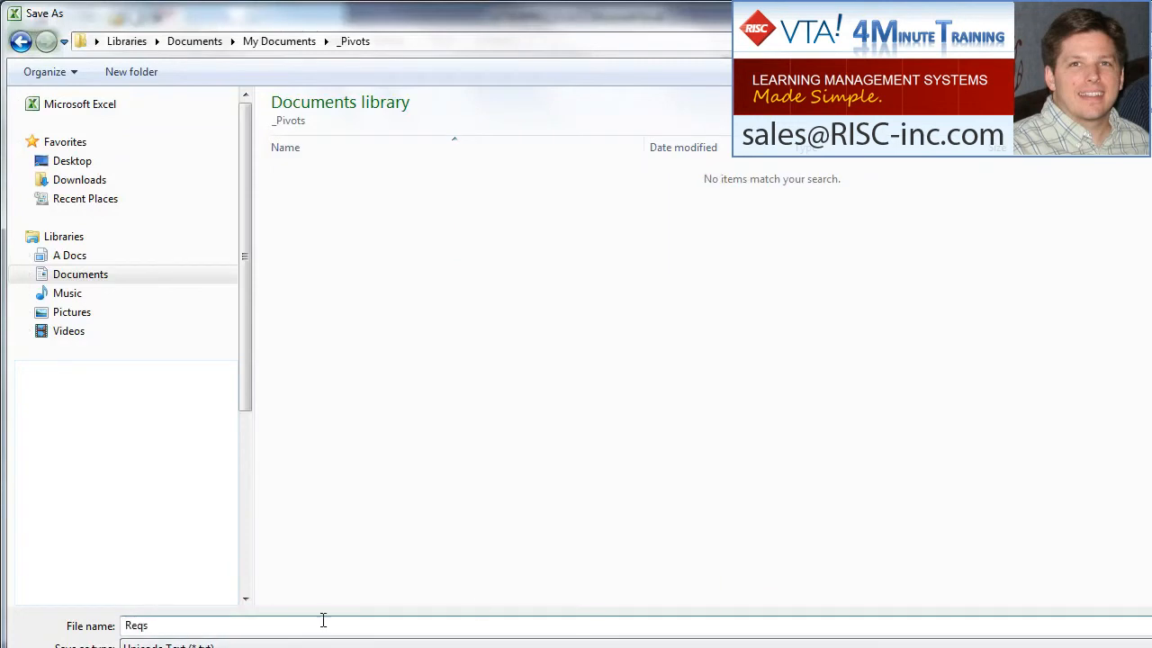
click(1003, 644)
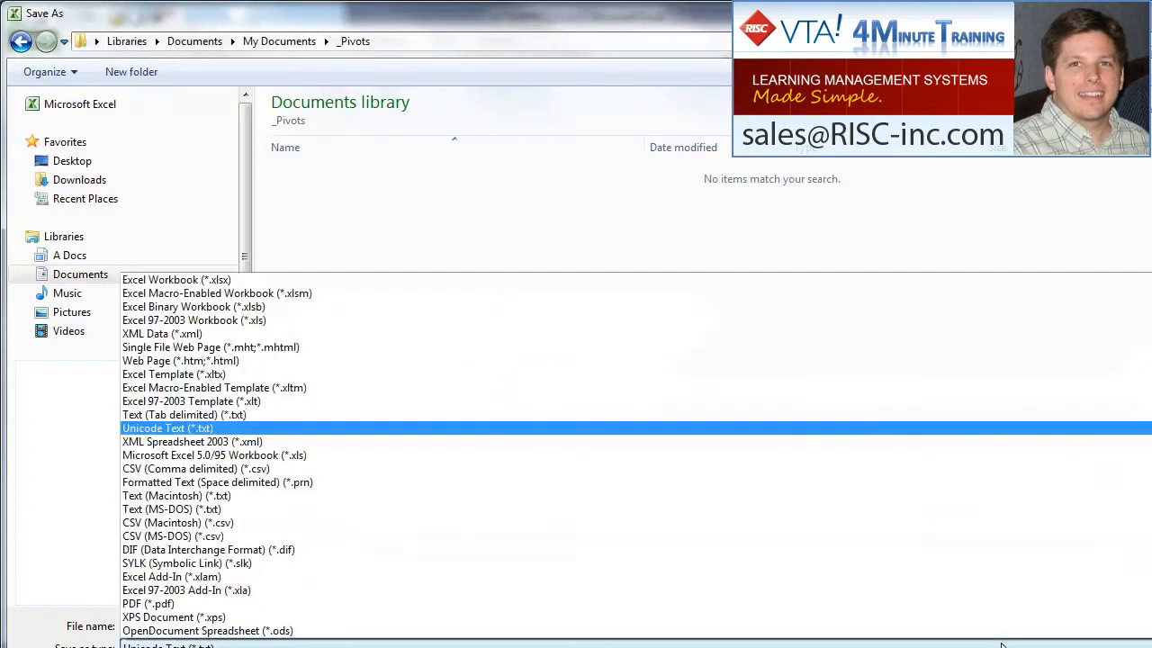
click(288, 275)
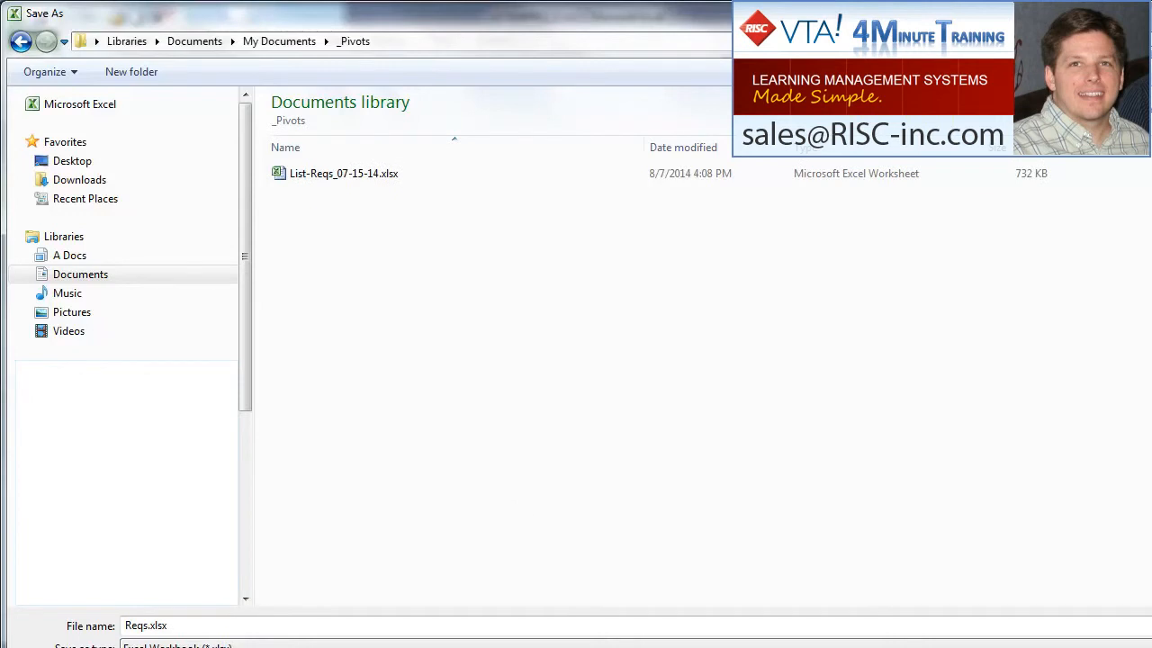
key(Return)
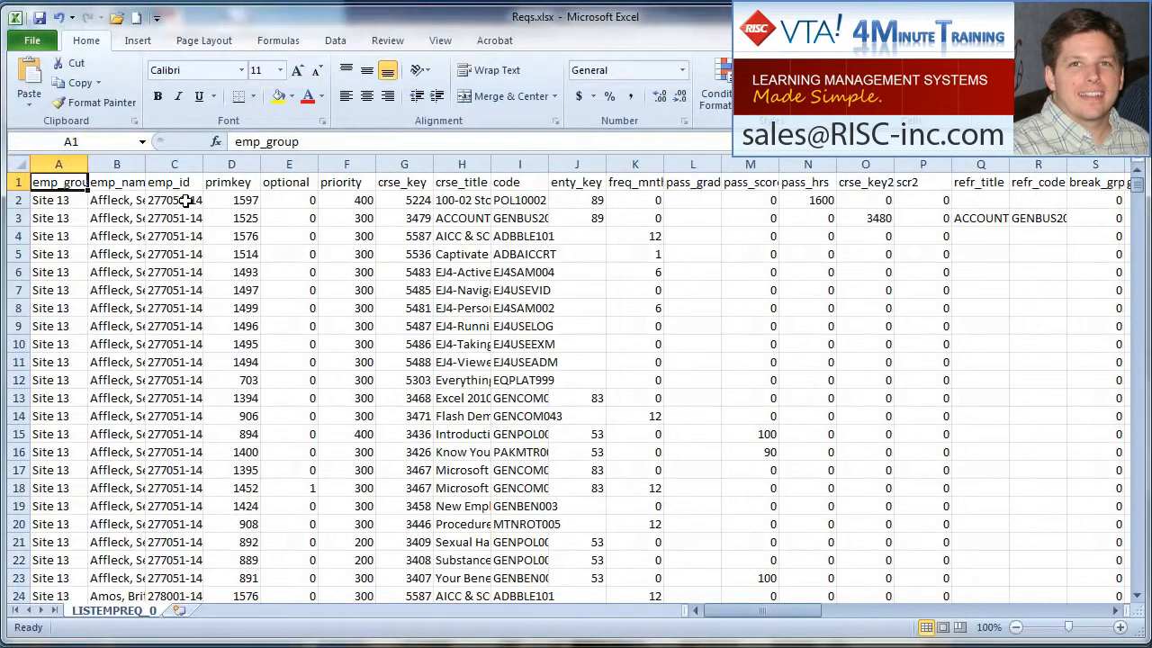
- Create a PivotTable on a new worksheet from columns A to K of the LISTEMPREQ_0 sheet
click(136, 42)
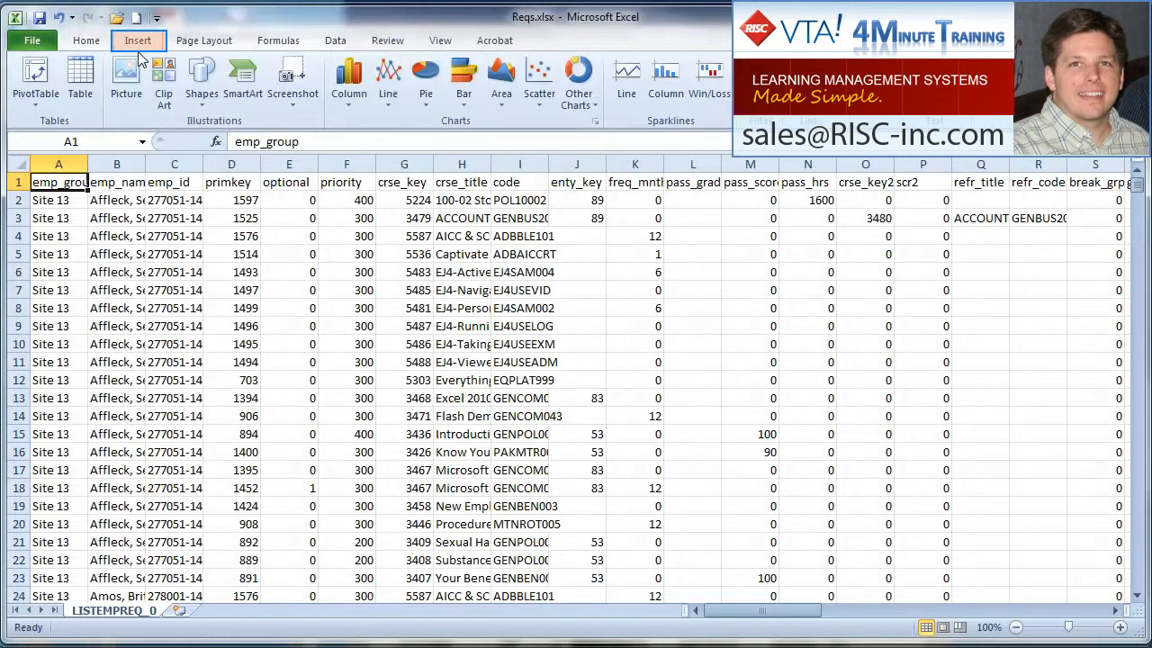
click(47, 80)
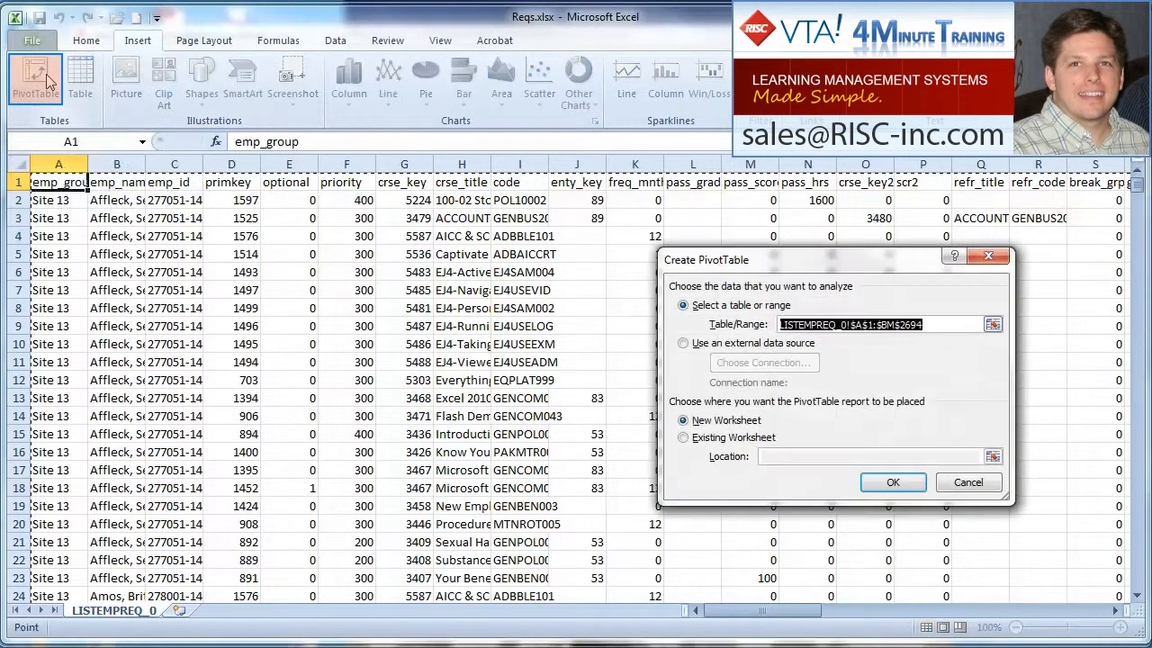
click(55, 158)
drag(55, 158, 630, 153)
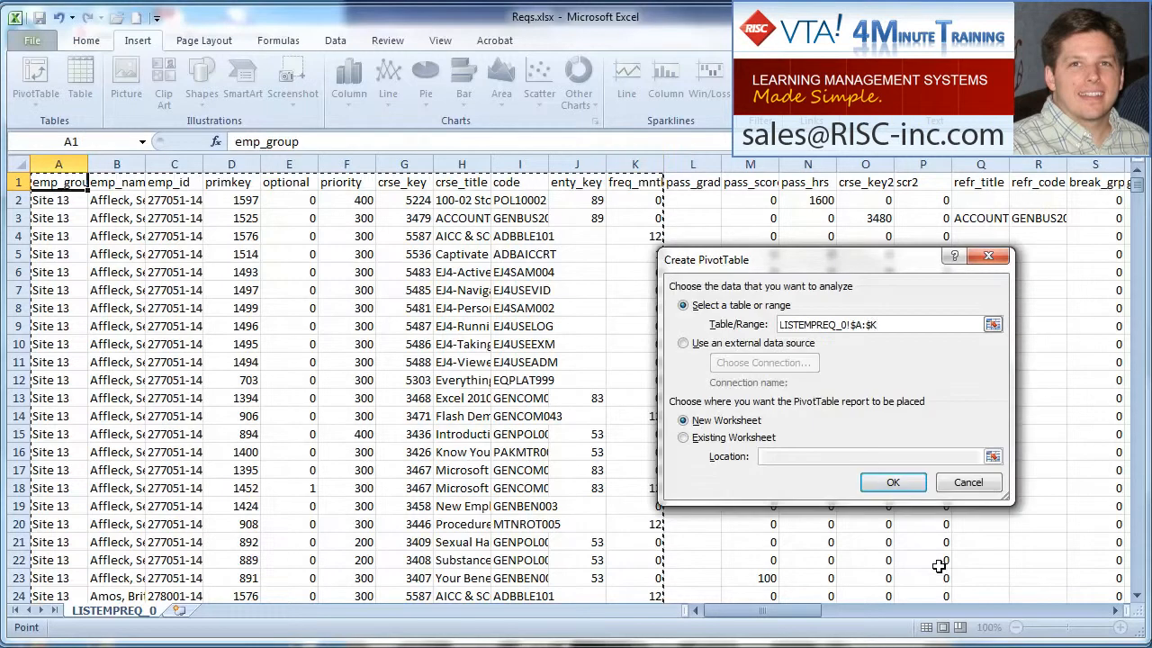
click(909, 485)
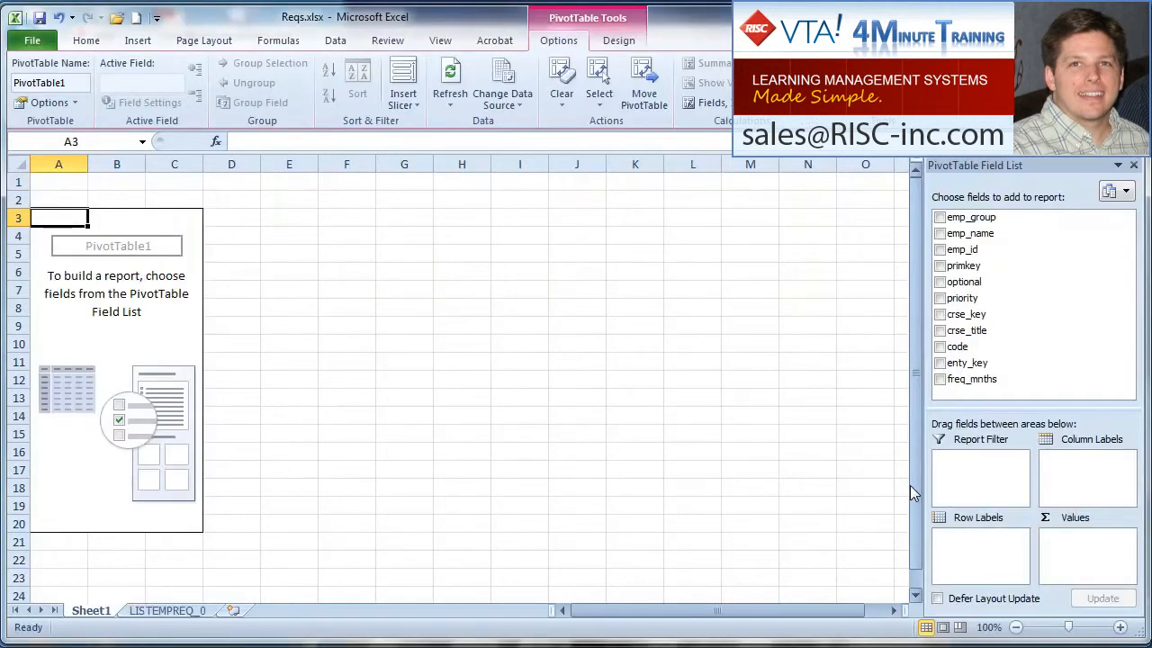
- Add code, crse_title and freq_mnths, in that order, as row labels of the PivotTable
click(941, 347)
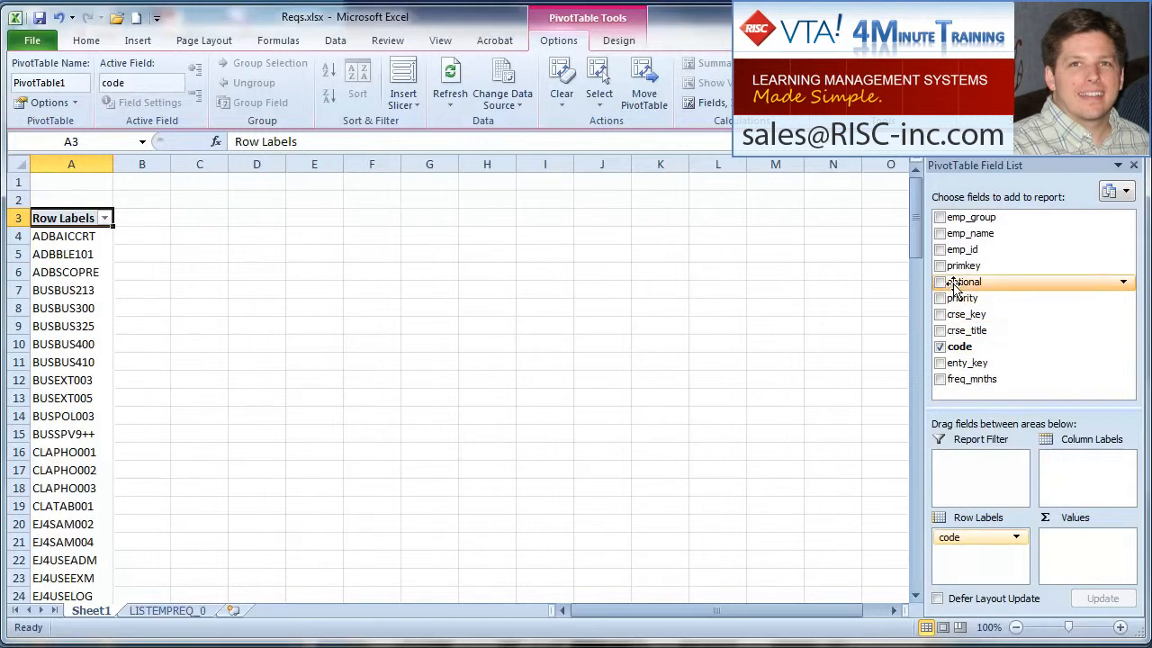
click(939, 330)
click(940, 379)
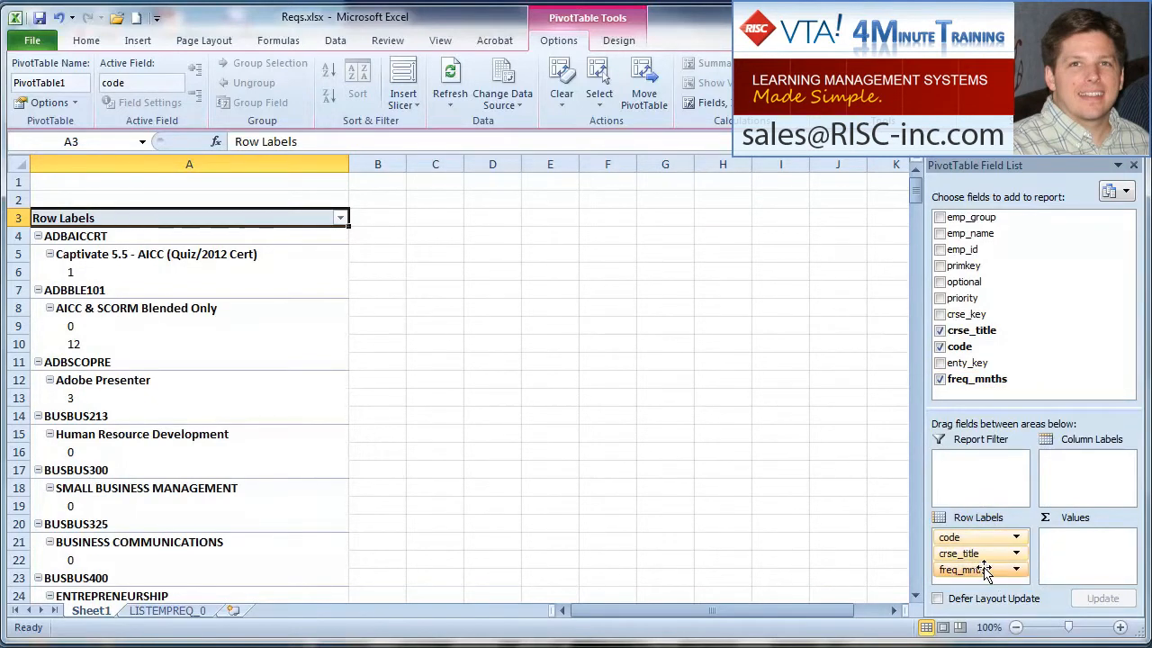
- Turn on the classic PivotTable layout in the PivotTable's display options
right_click(276, 289)
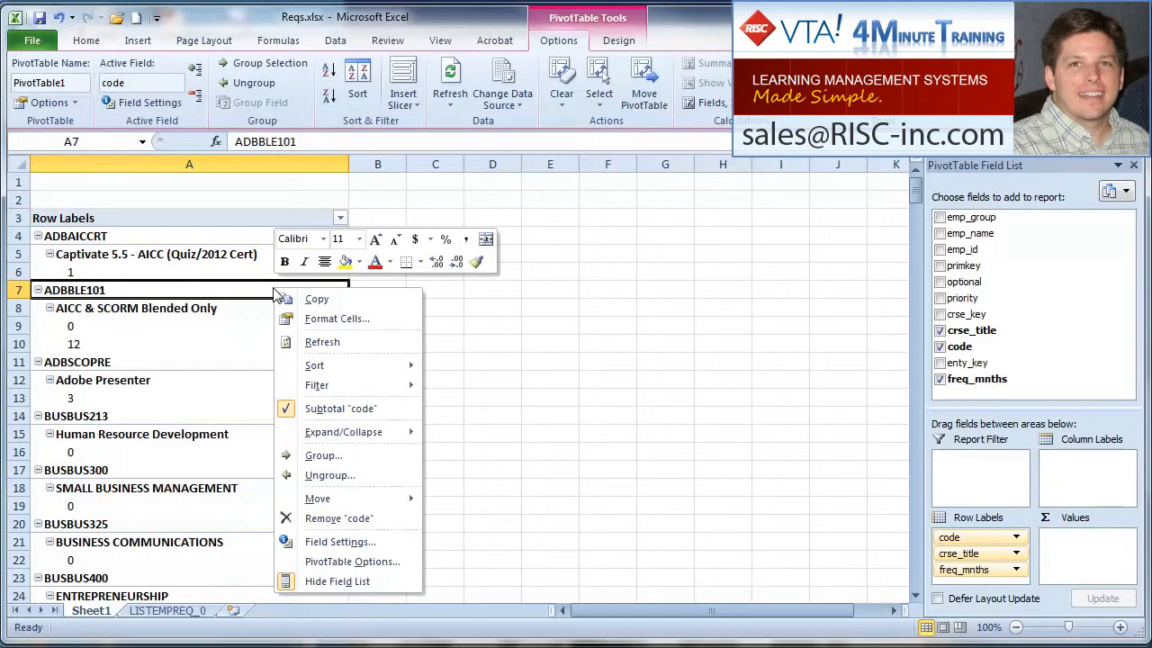
click(382, 562)
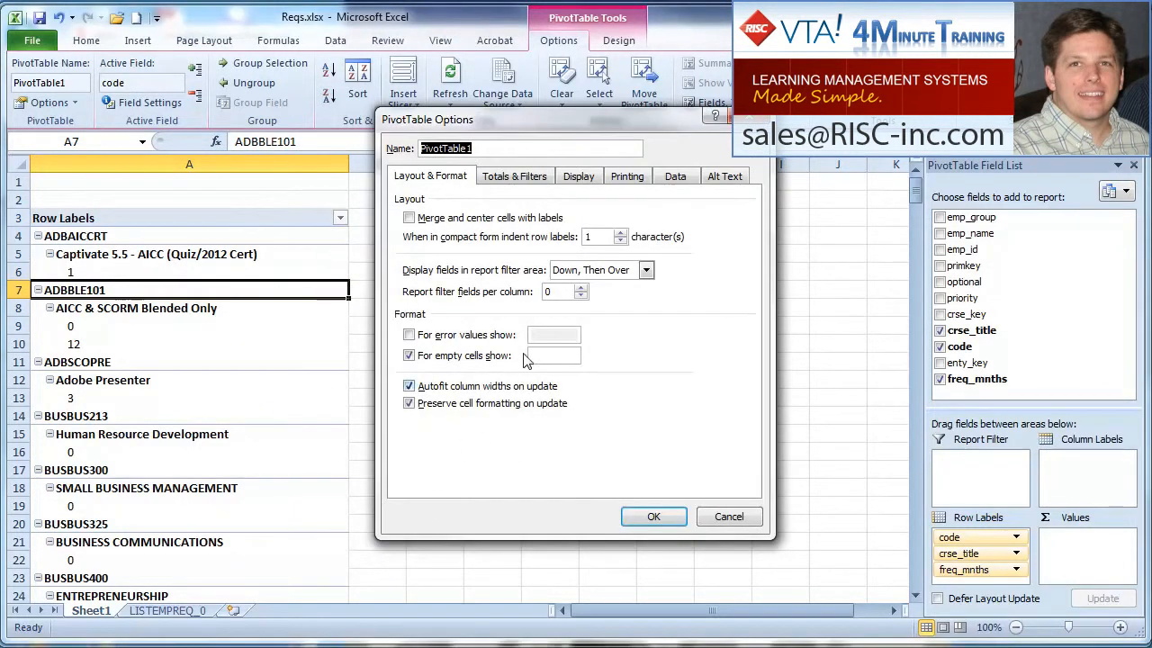
click(605, 178)
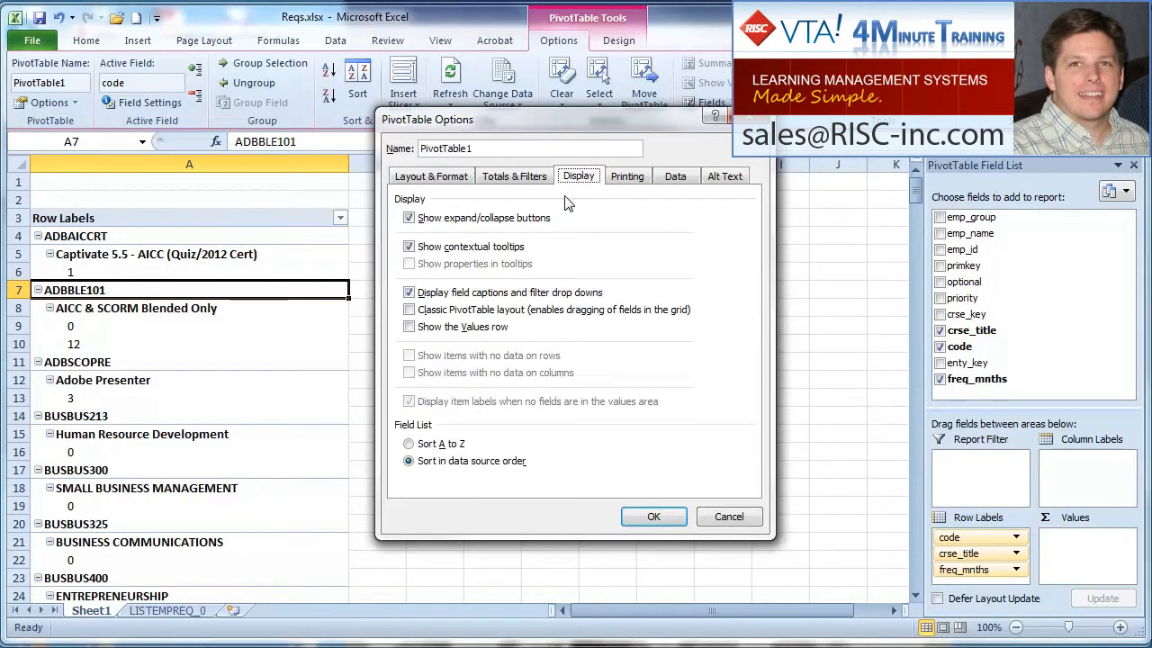
click(432, 316)
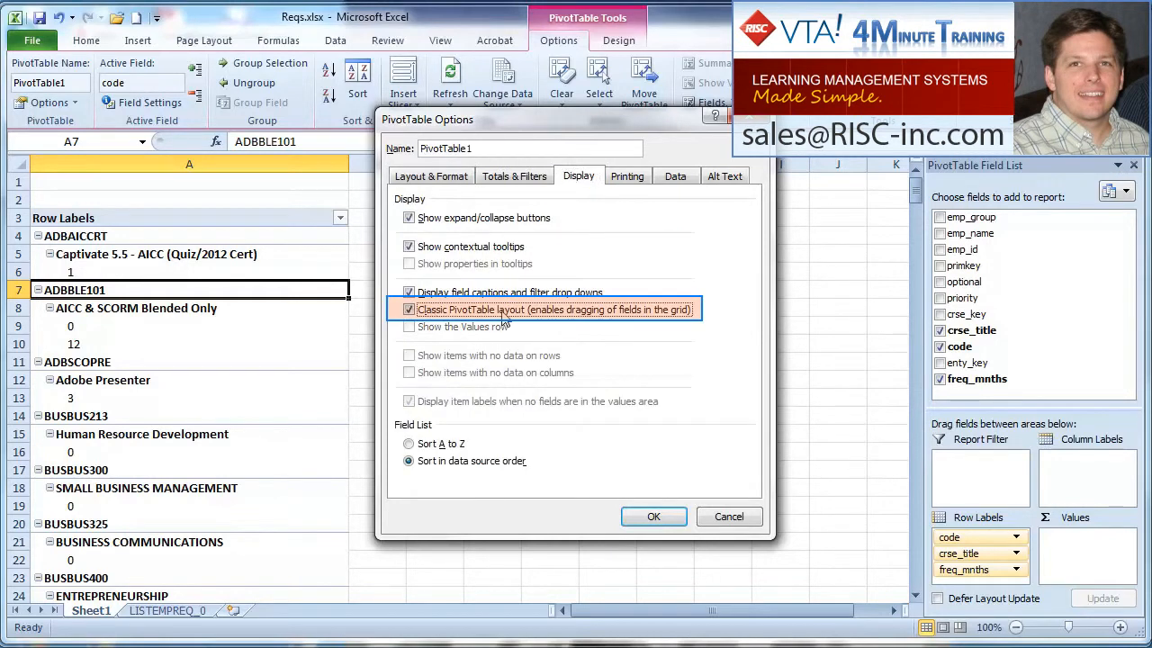
click(664, 511)
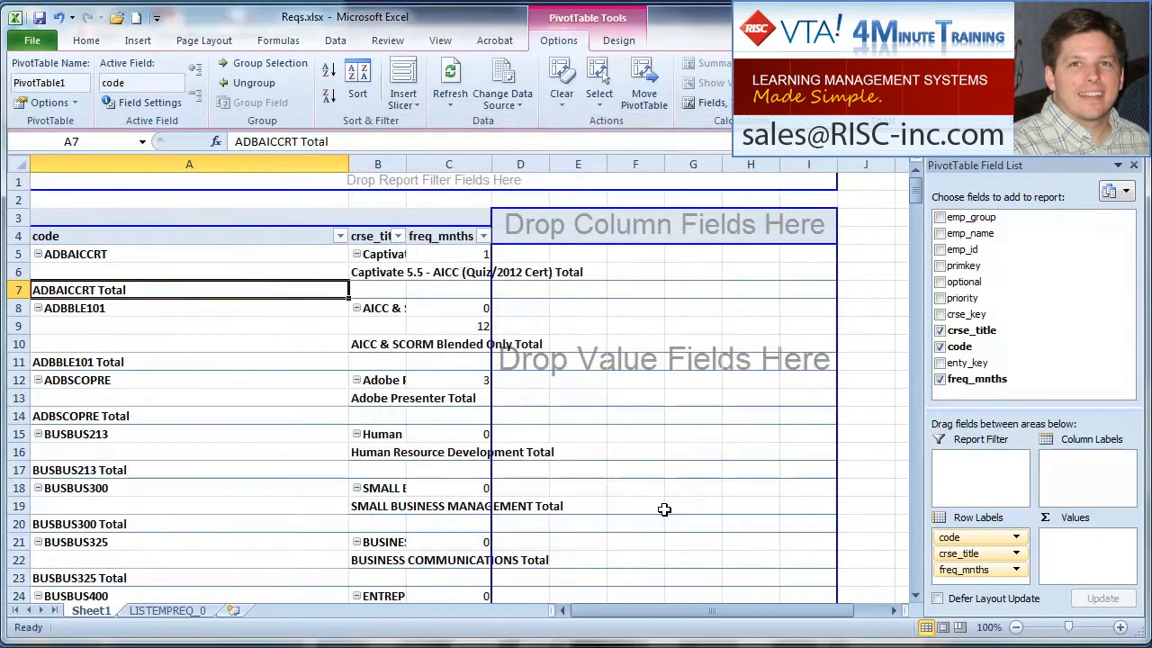
- Remove the code and crse_title subtotals from the PivotTable, and autofit the widths of the code and freq_mnths columns
right_click(276, 298)
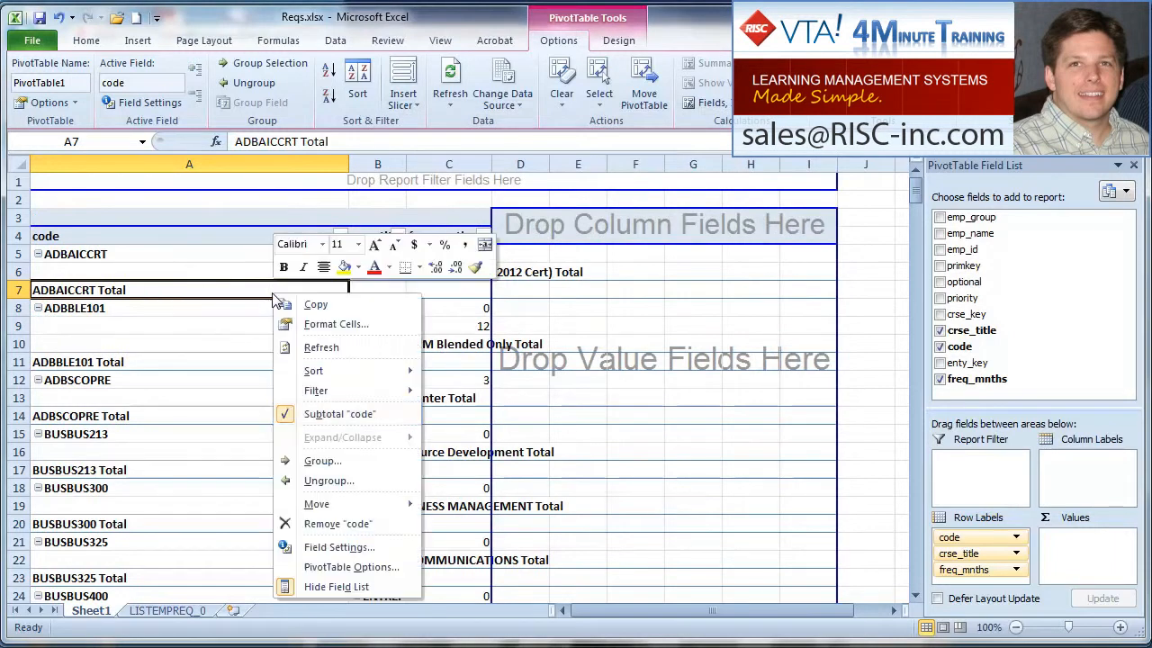
click(342, 414)
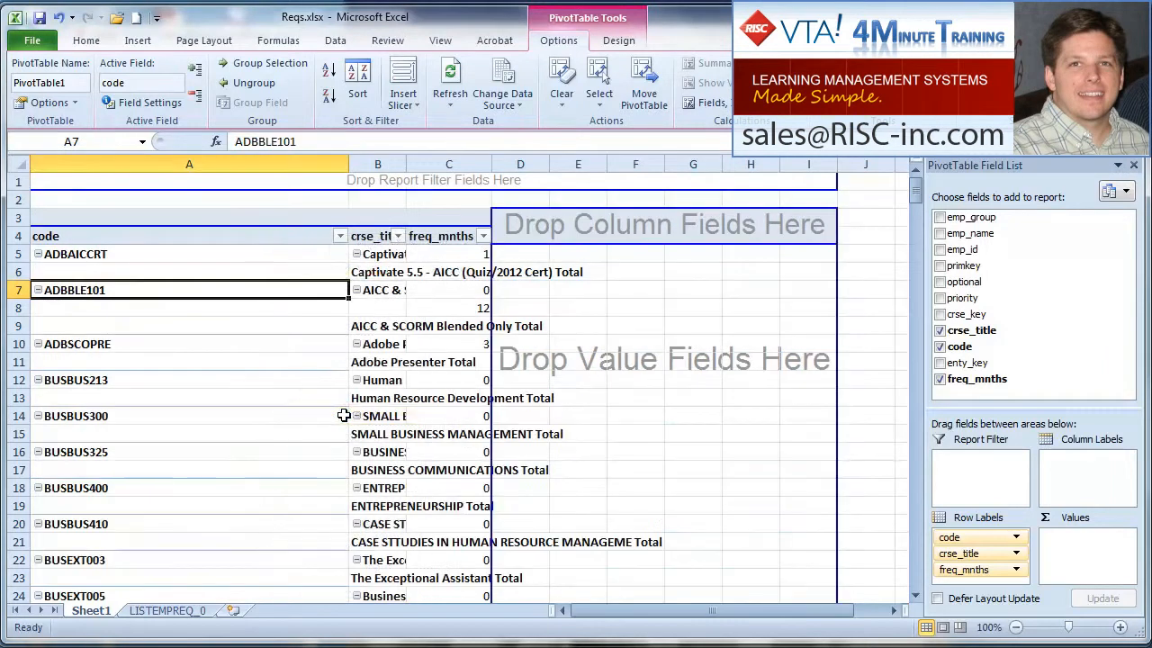
right_click(377, 274)
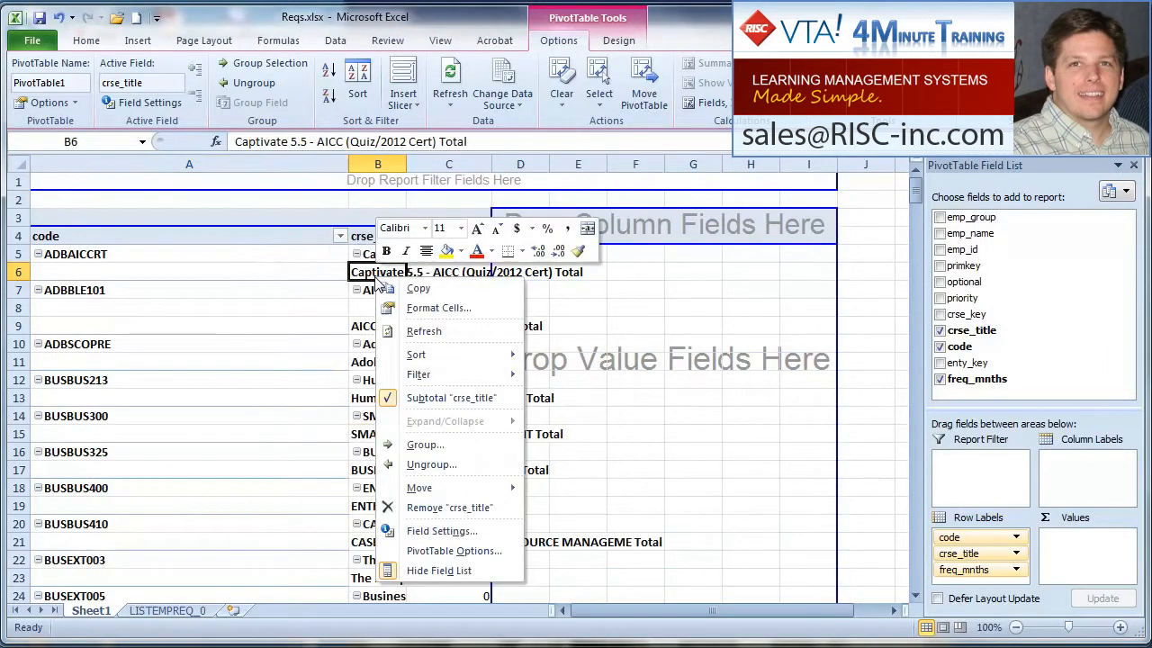
click(431, 398)
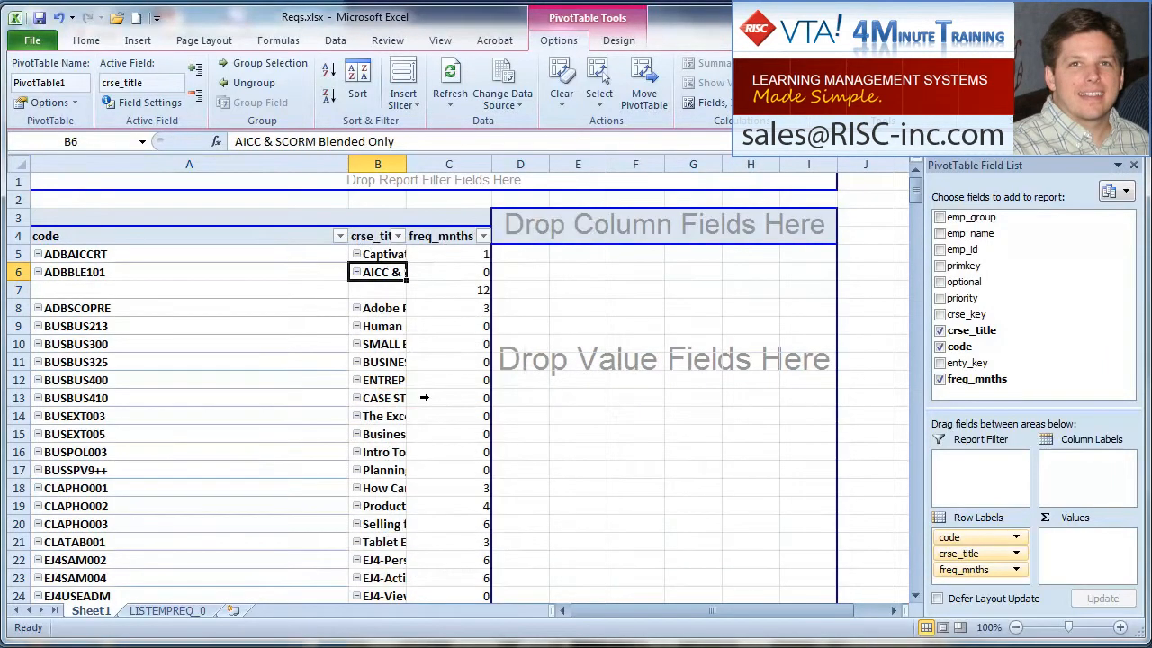
double_click(348, 164)
double_click(263, 165)
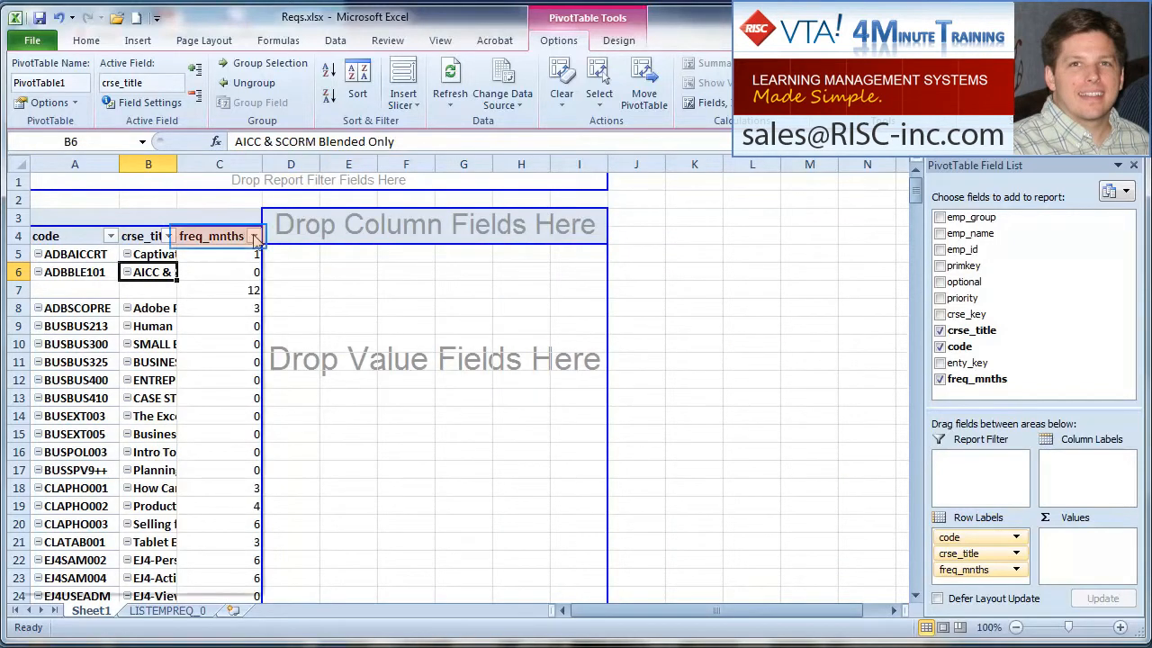
- Filter the value 0 out of the PivotTable's freq_mnths field and autofit the width of the crse_title column
click(254, 236)
click(75, 416)
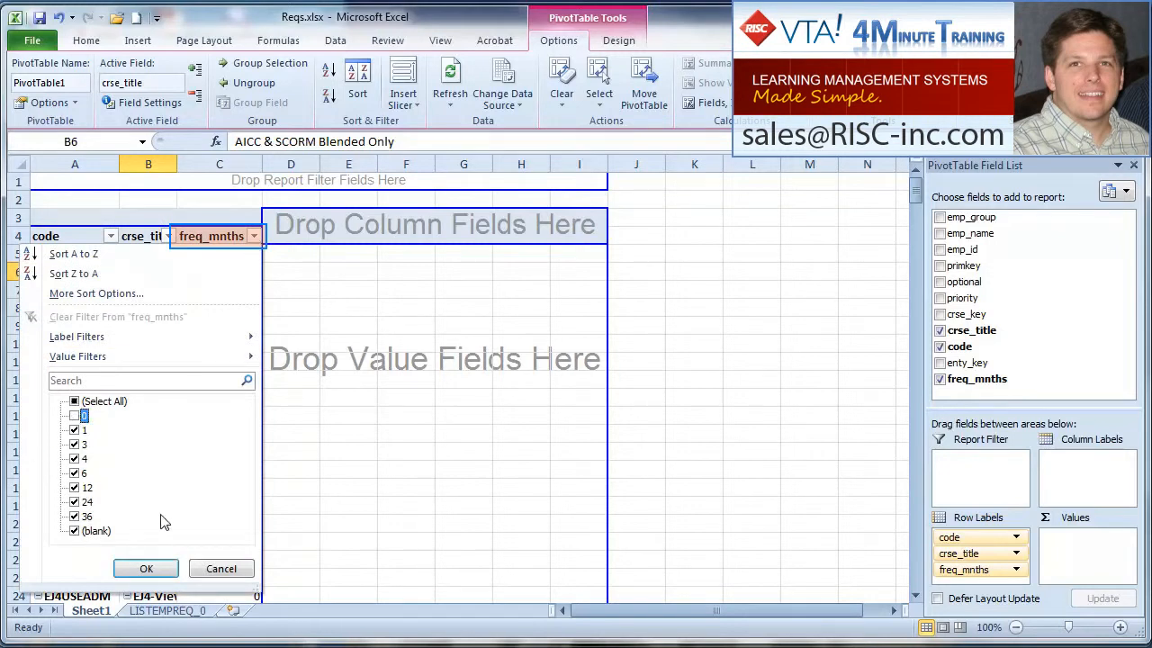
click(171, 567)
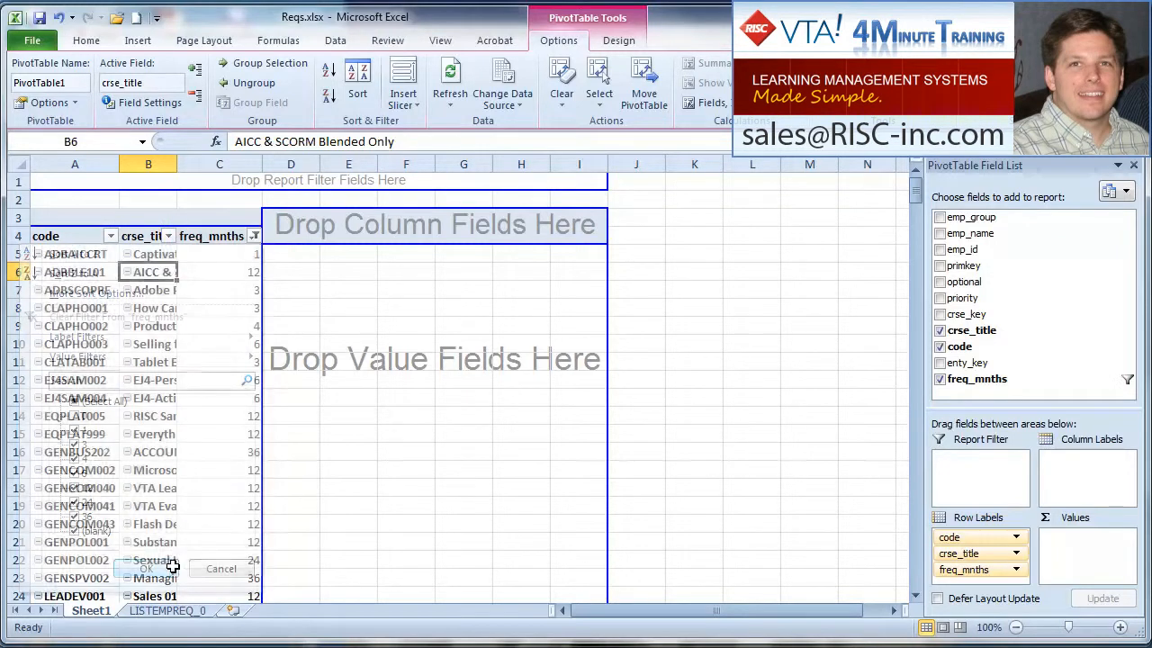
double_click(176, 165)
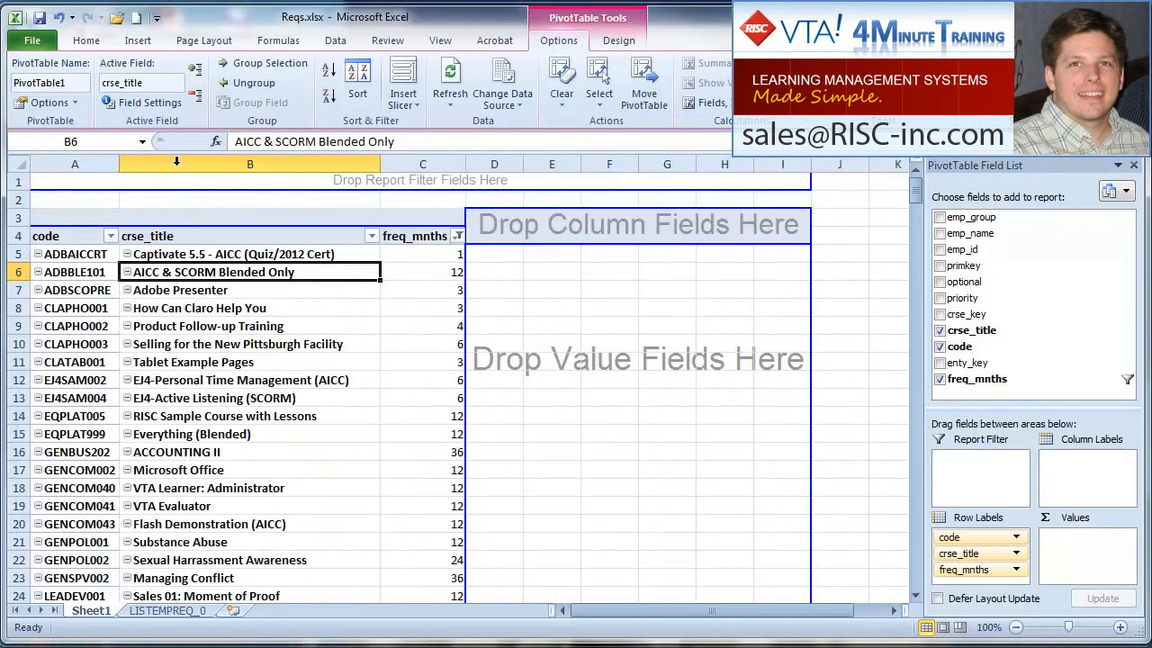
click(347, 331)
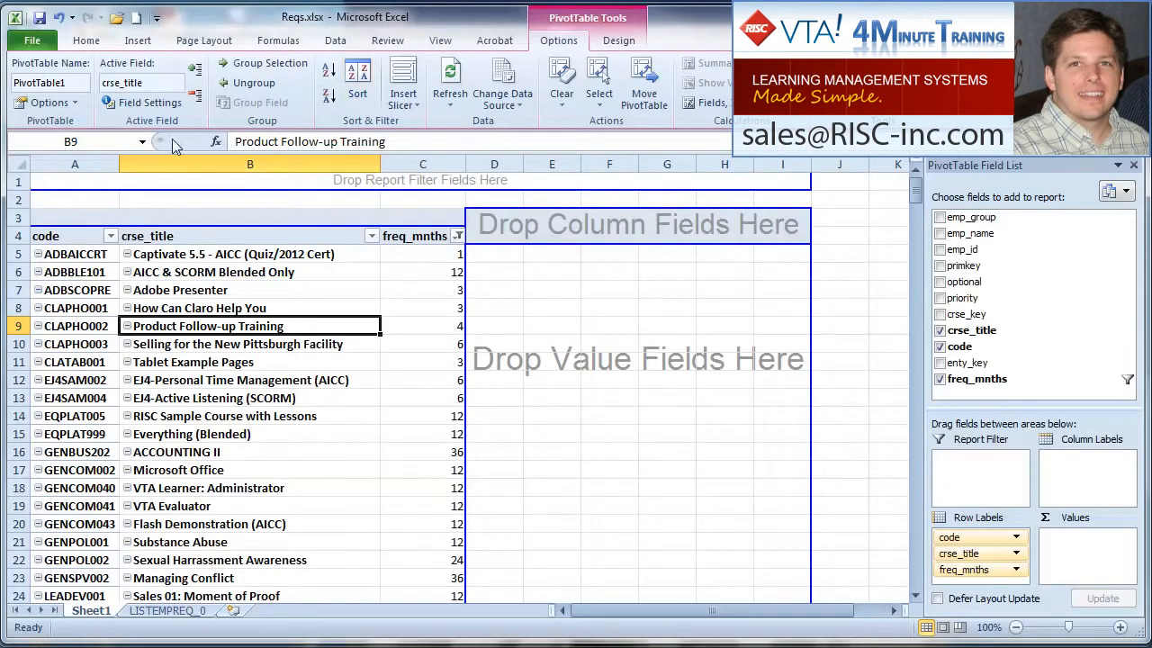
click(136, 41)
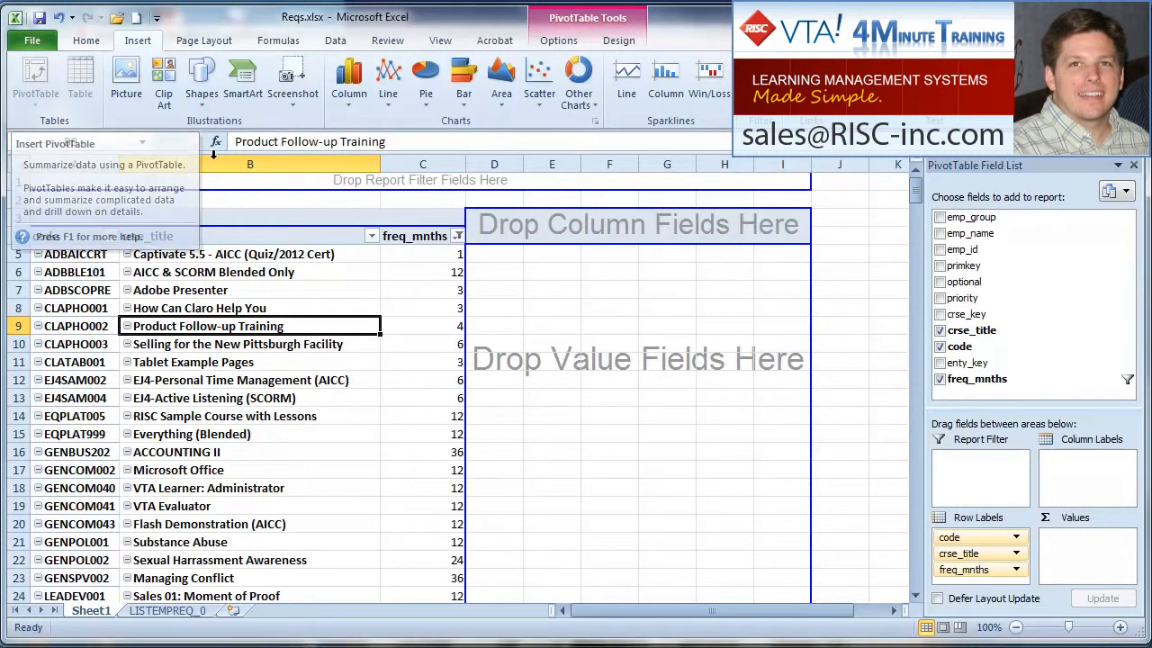
click(315, 298)
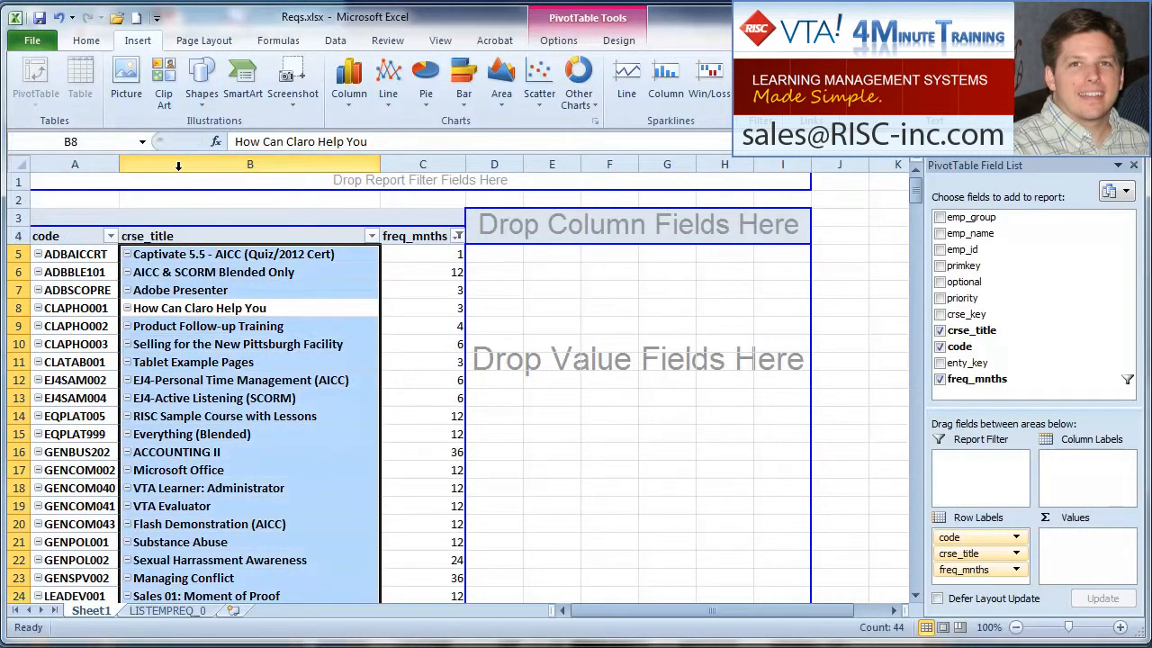
click(623, 292)
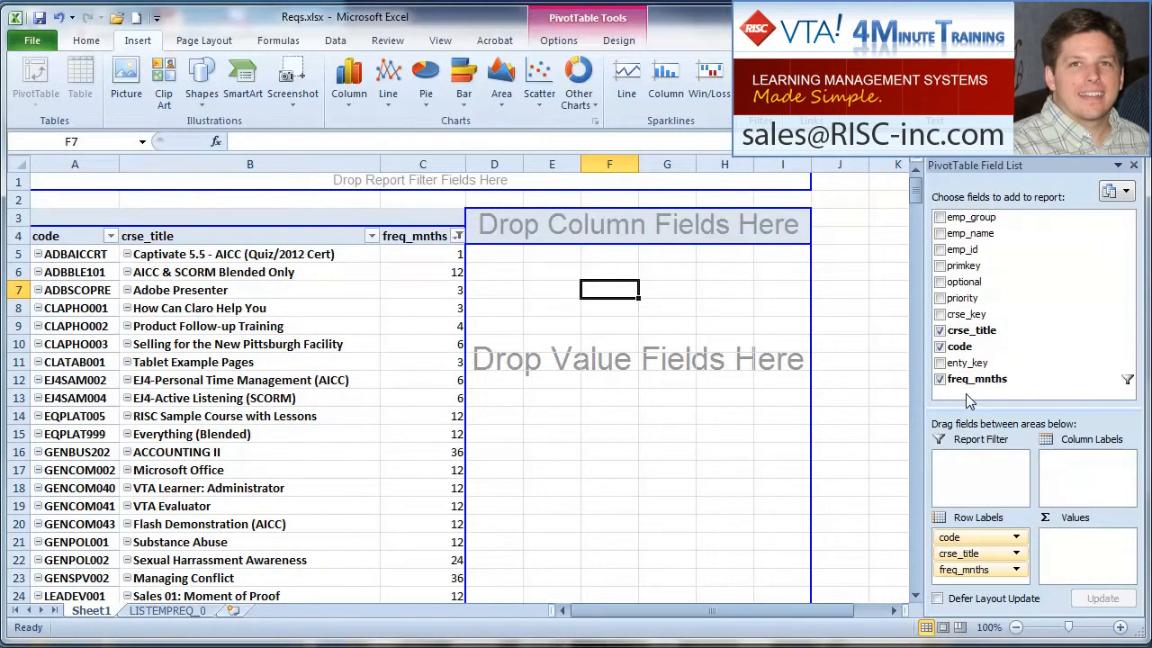
- Review the classic layout setting in the PivotTable's display options and the subtotal option for the code field
right_click(68, 309)
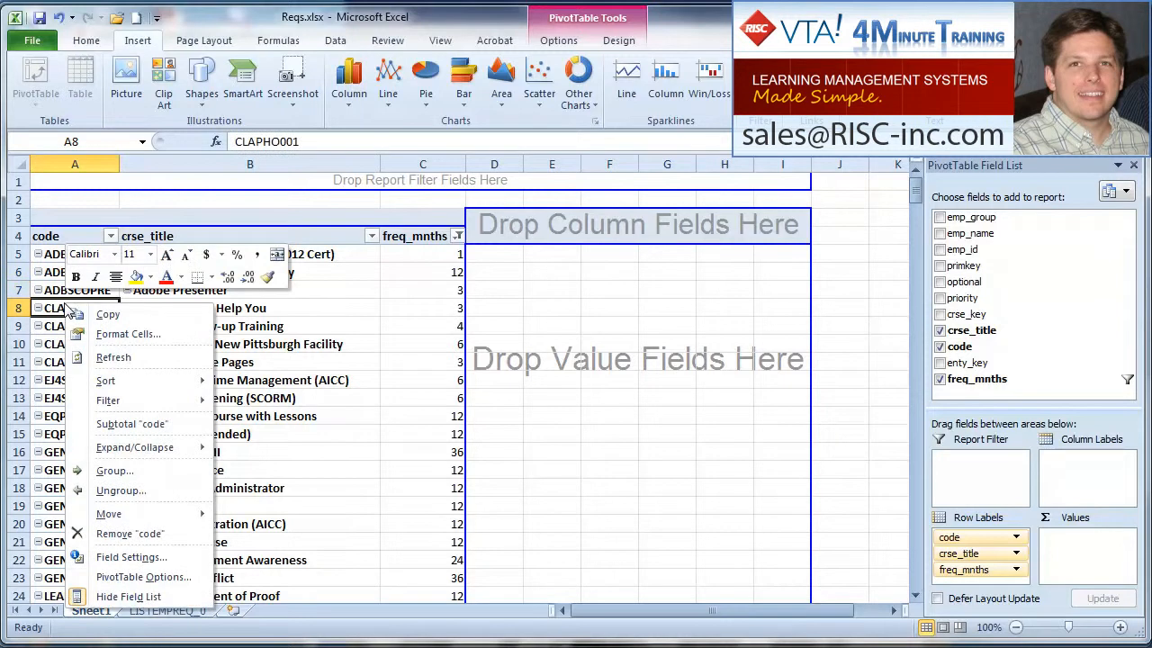
click(189, 577)
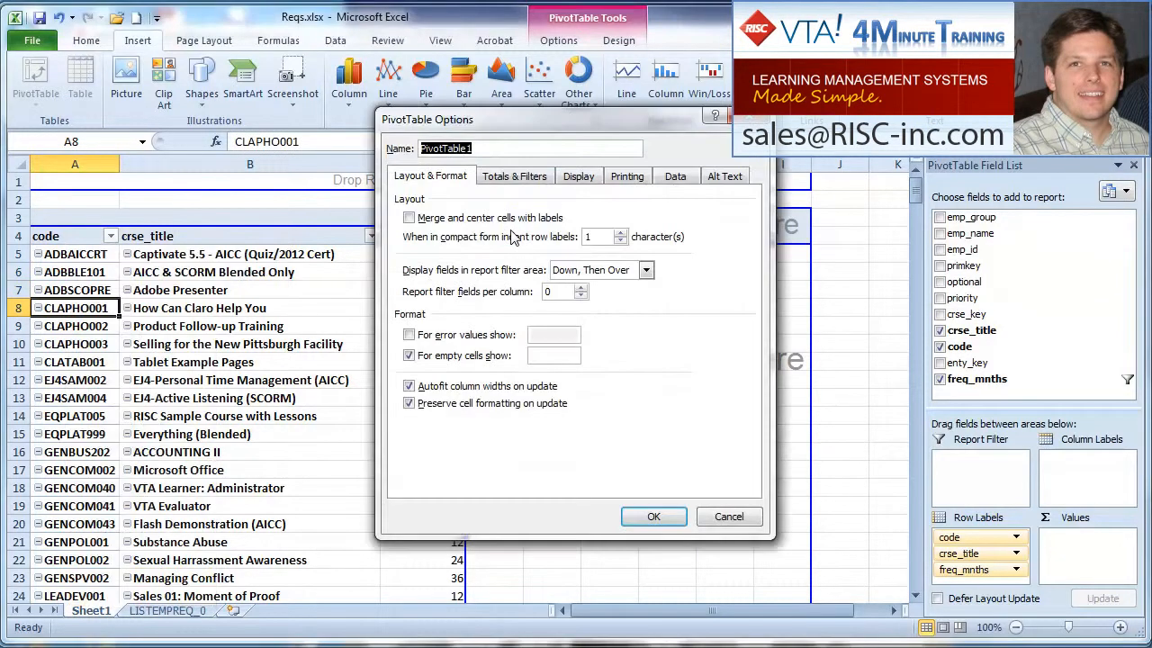
click(576, 180)
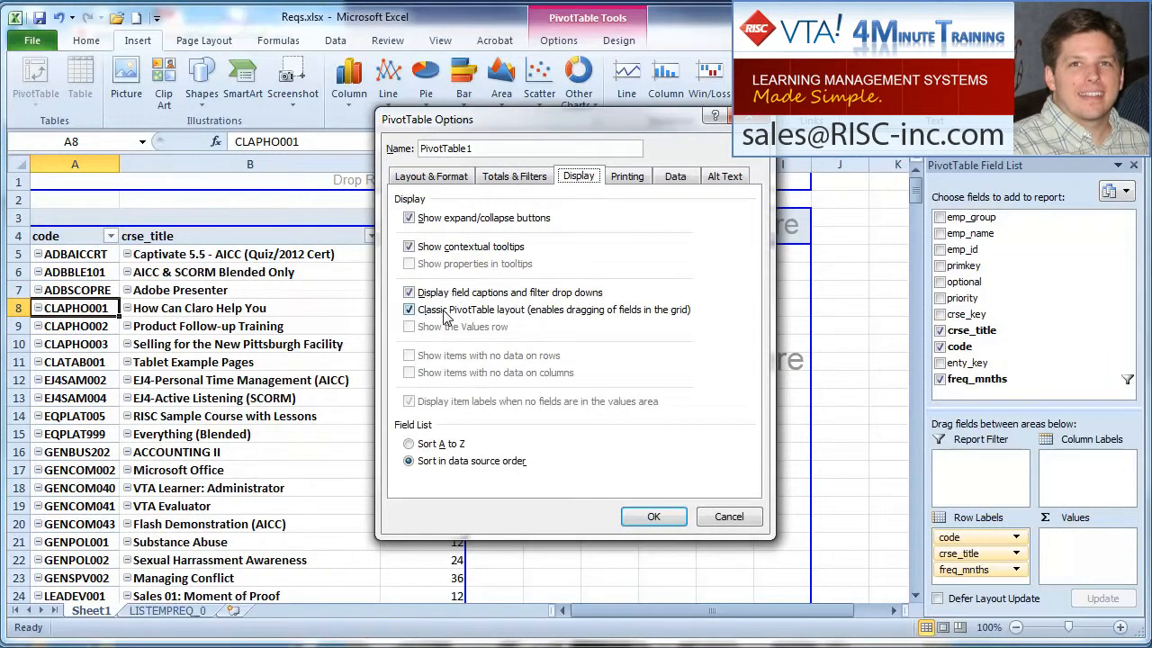
click(655, 516)
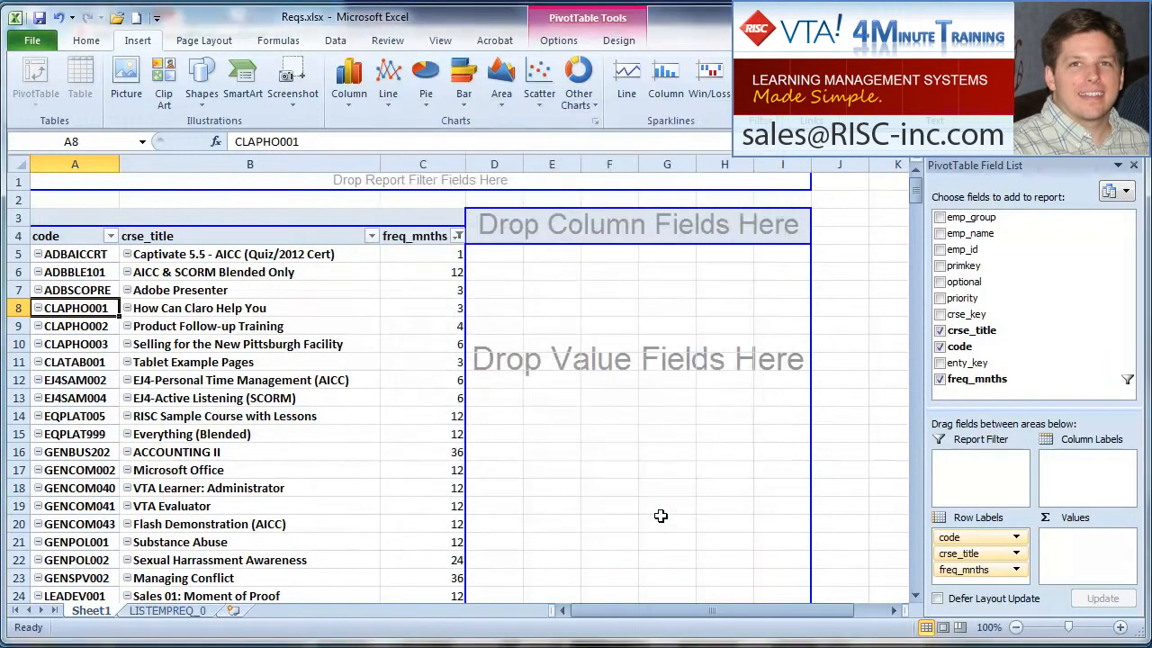
right_click(89, 302)
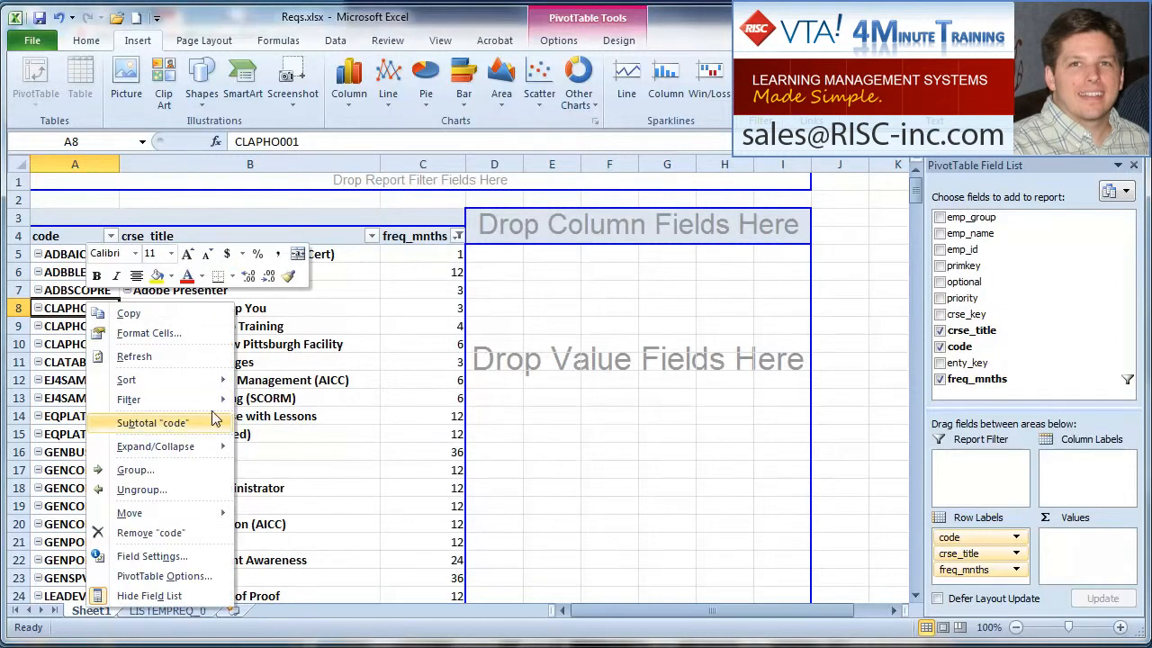
click(370, 317)
click(346, 318)
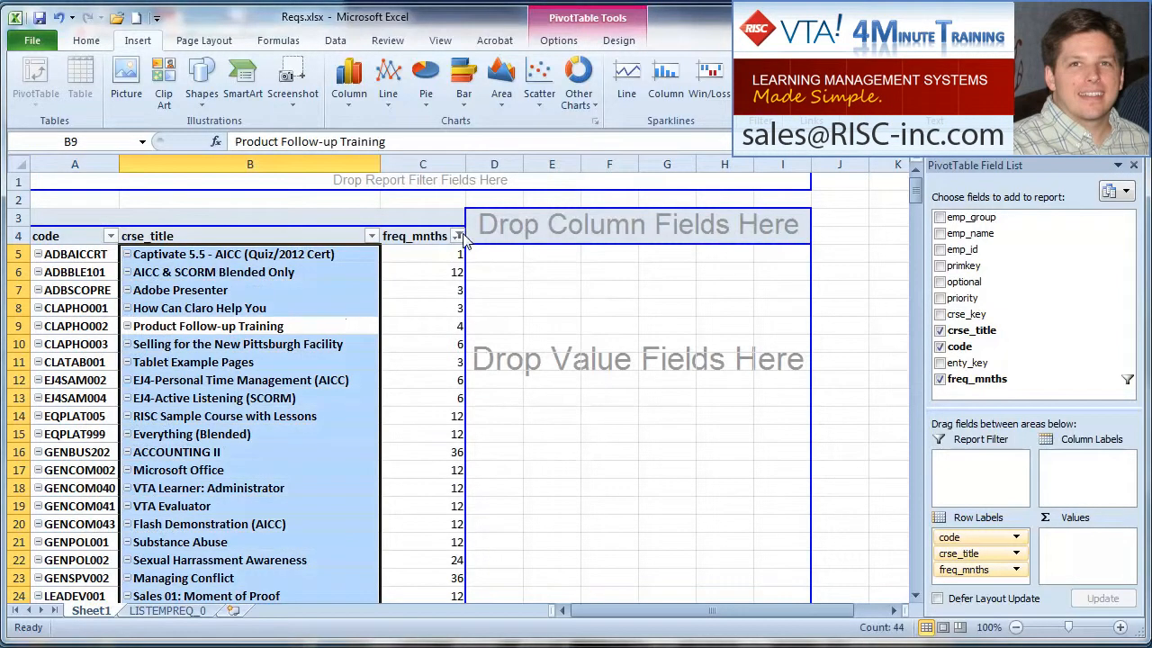